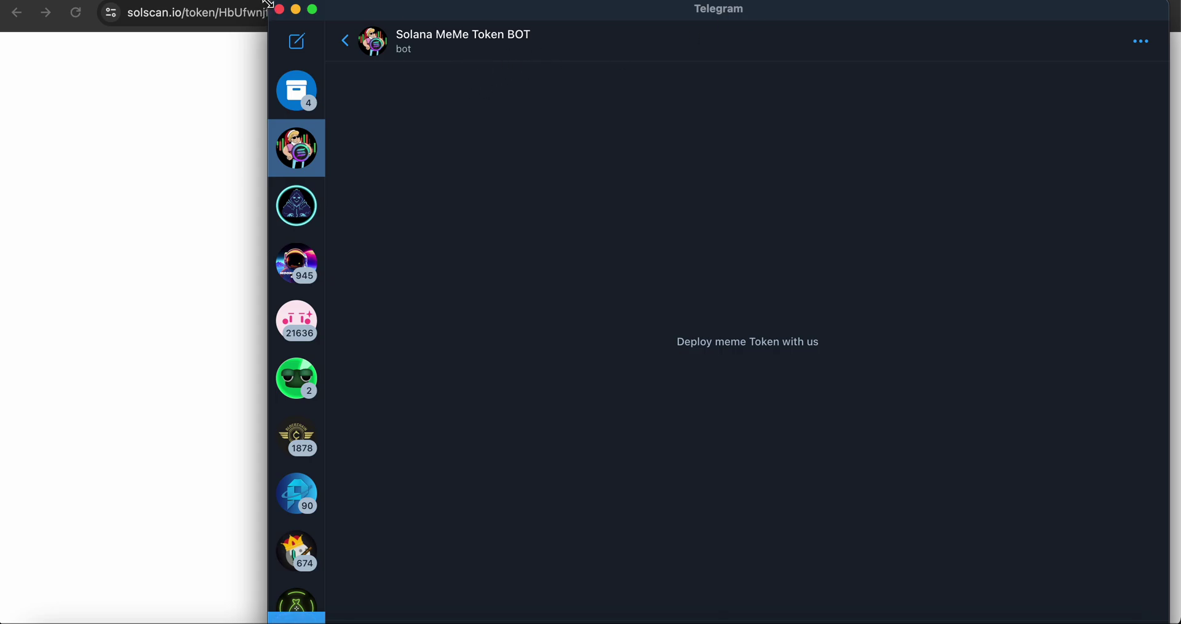
- Shrink the Telegram window, move it to the screen top, and view the bot's profile info
{"action": "left_click_drag", "start_coordinate": [267, 4], "coordinate": [434, 83]}
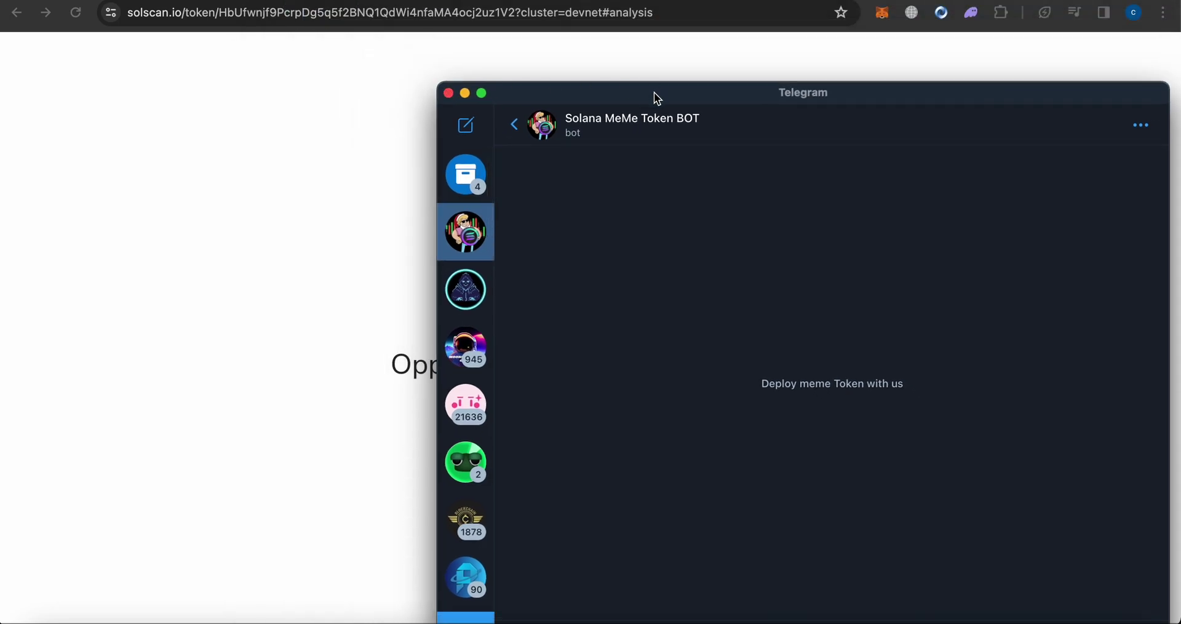
{"action": "left_click_drag", "start_coordinate": [654, 91], "coordinate": [644, 20]}
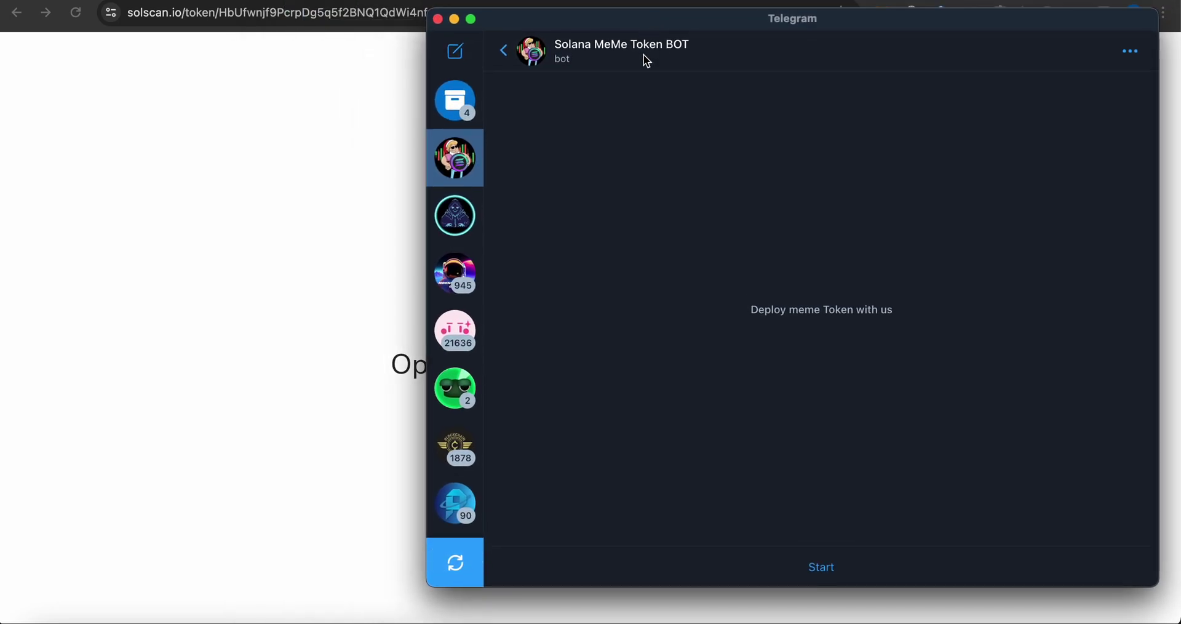
{"action": "left_click", "coordinate": [646, 48]}
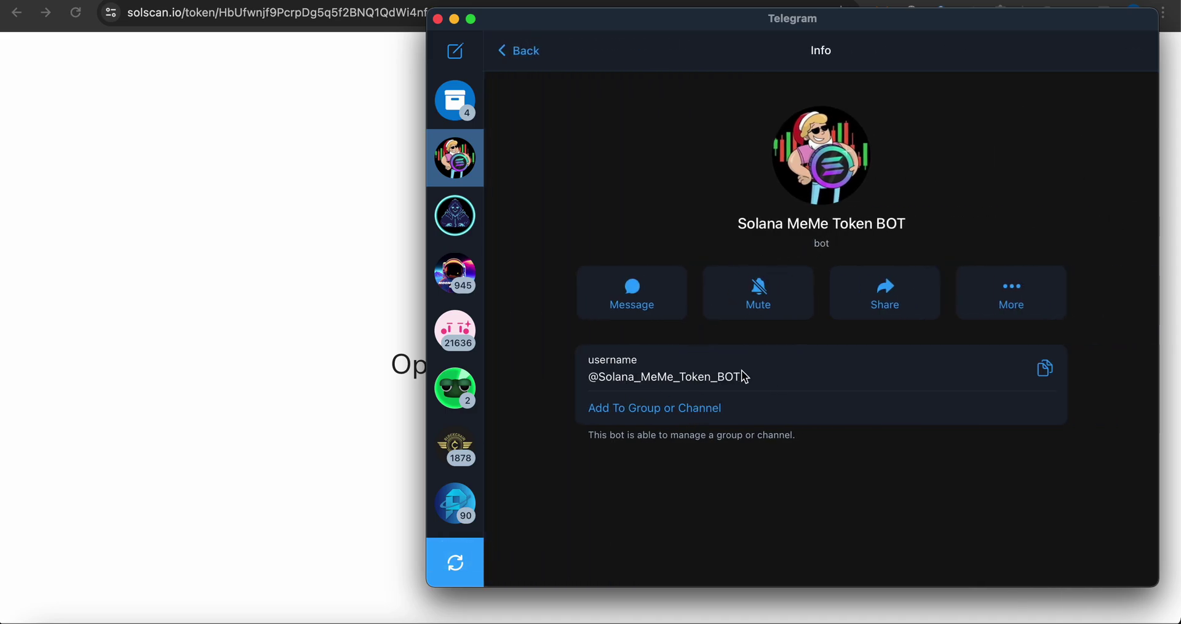
{"action": "left_click", "coordinate": [518, 52]}
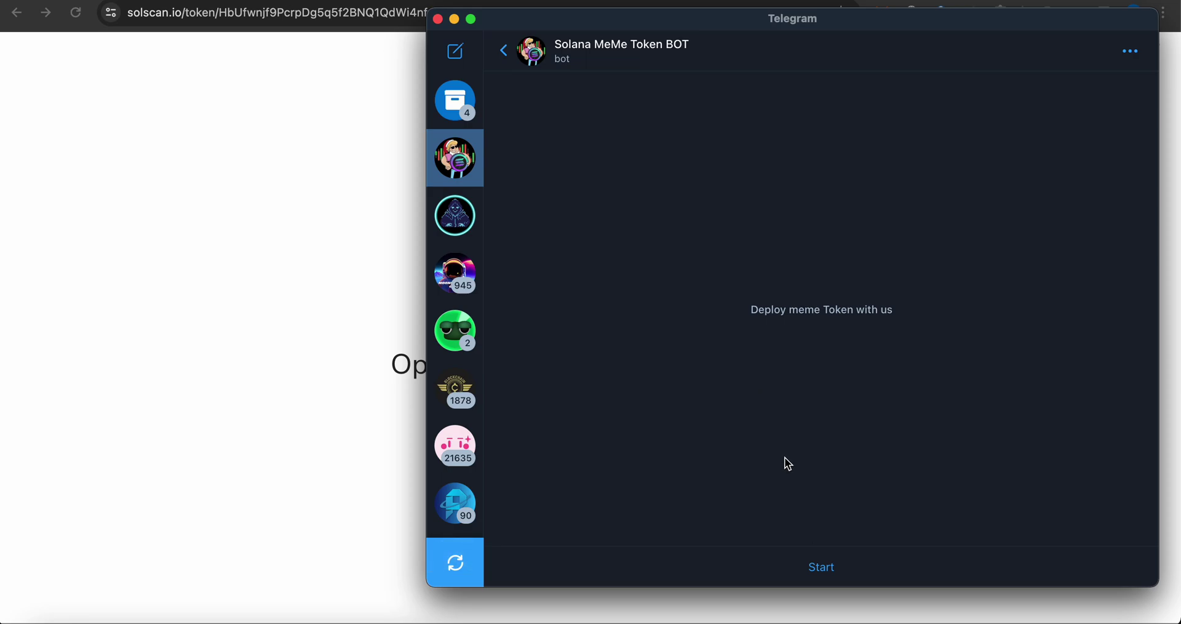
- Start the Solana MeMe Token BOT, have it create an account, and select the secret key
{"action": "left_click", "coordinate": [818, 567]}
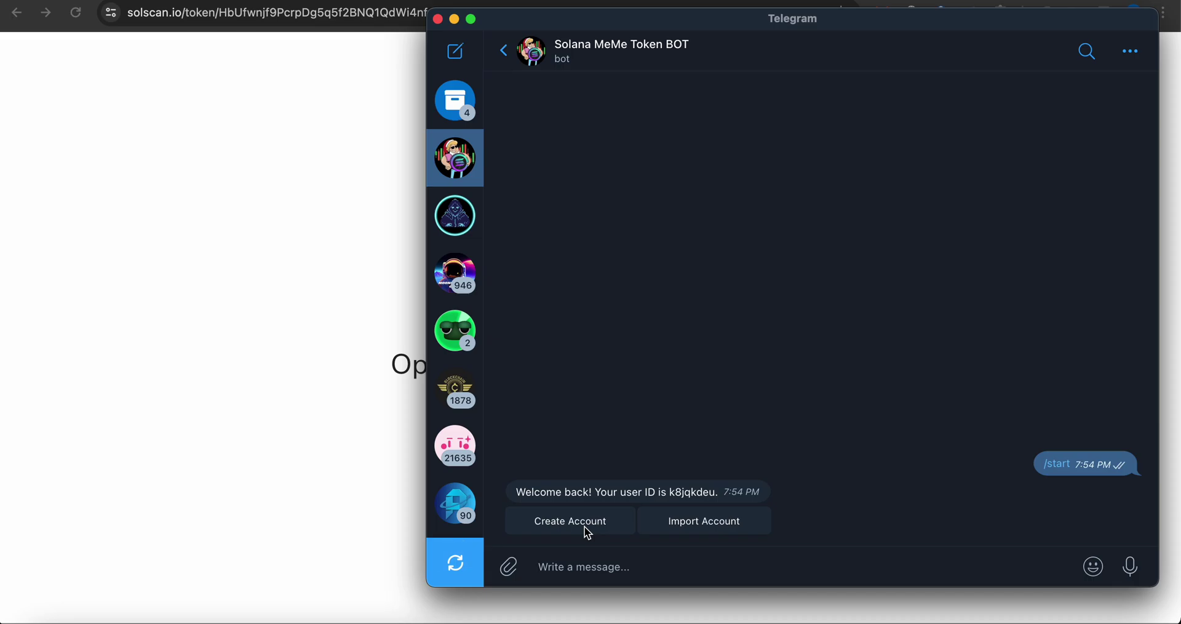
{"action": "left_click", "coordinate": [587, 533]}
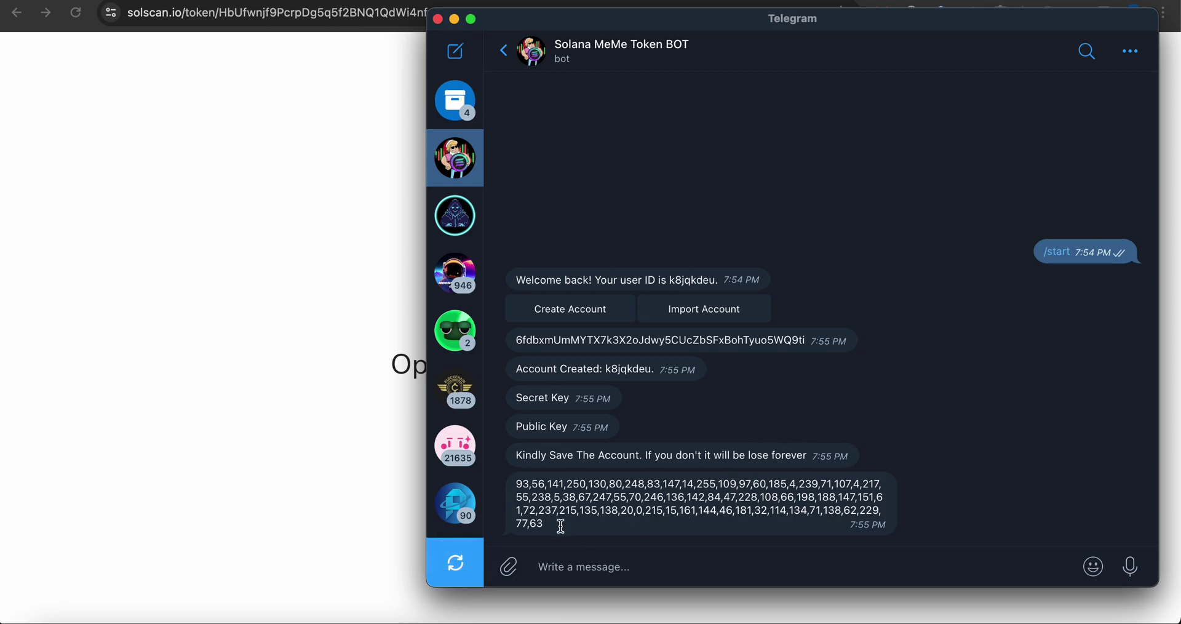
{"action": "left_click_drag", "start_coordinate": [561, 526], "coordinate": [508, 482]}
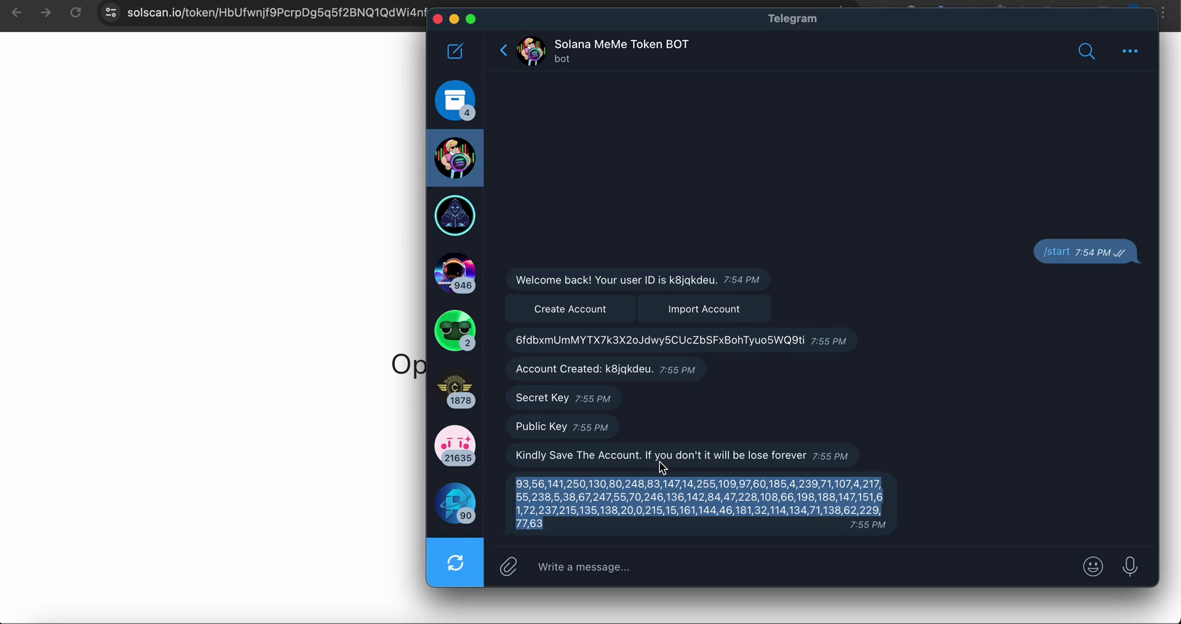
- Import the account by sending the bot the private key array wrapped in brackets
{"action": "left_click", "coordinate": [714, 316]}
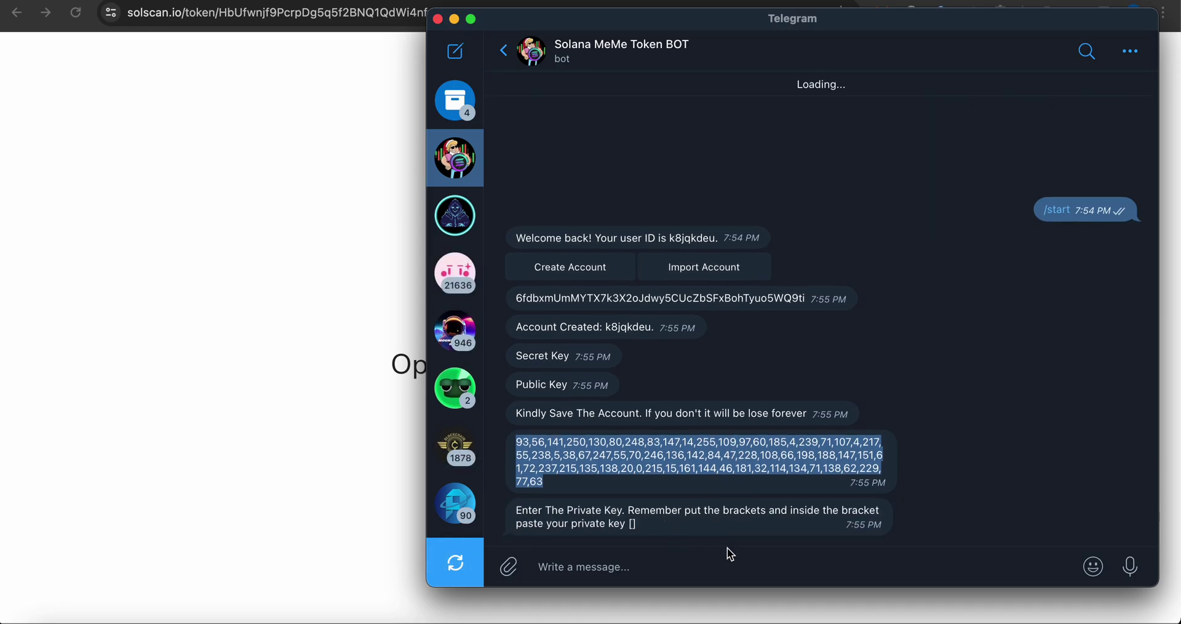
{"action": "left_click_drag", "start_coordinate": [643, 524], "coordinate": [626, 524]}
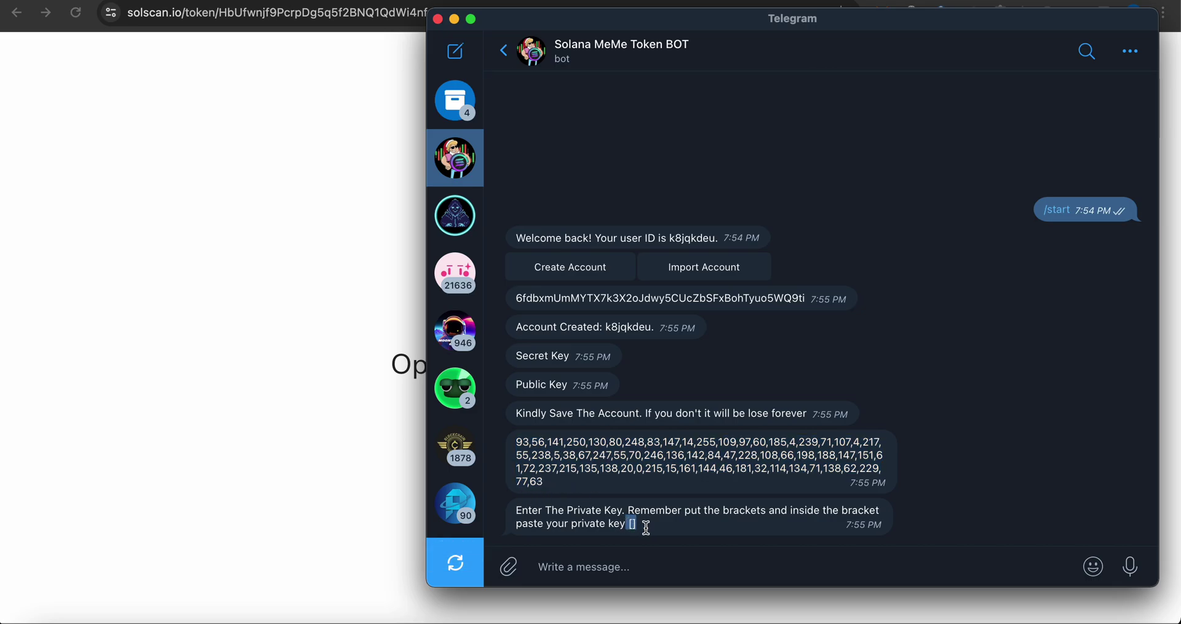
{"action": "left_click", "coordinate": [647, 526]}
{"action": "left_click_drag", "start_coordinate": [647, 526], "coordinate": [629, 524]}
{"action": "key", "text": "super+c"}
{"action": "left_click", "coordinate": [604, 558]}
{"action": "key", "text": "super+v"}
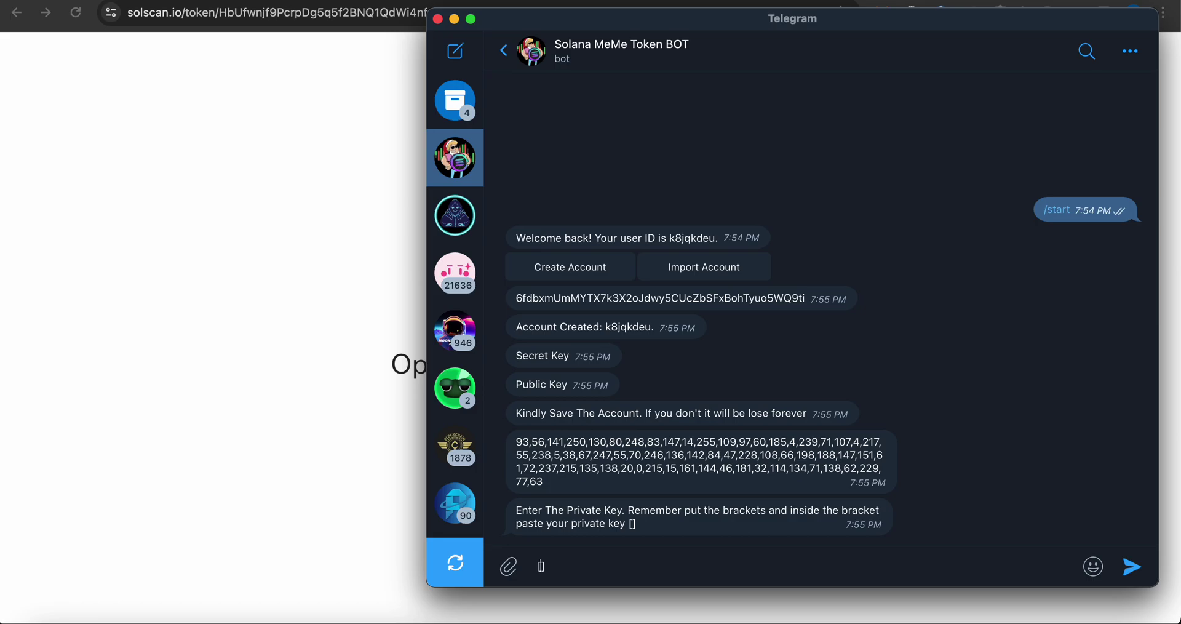
{"action": "key", "text": "BackSpace"}
{"action": "key", "text": "BackSpace"}
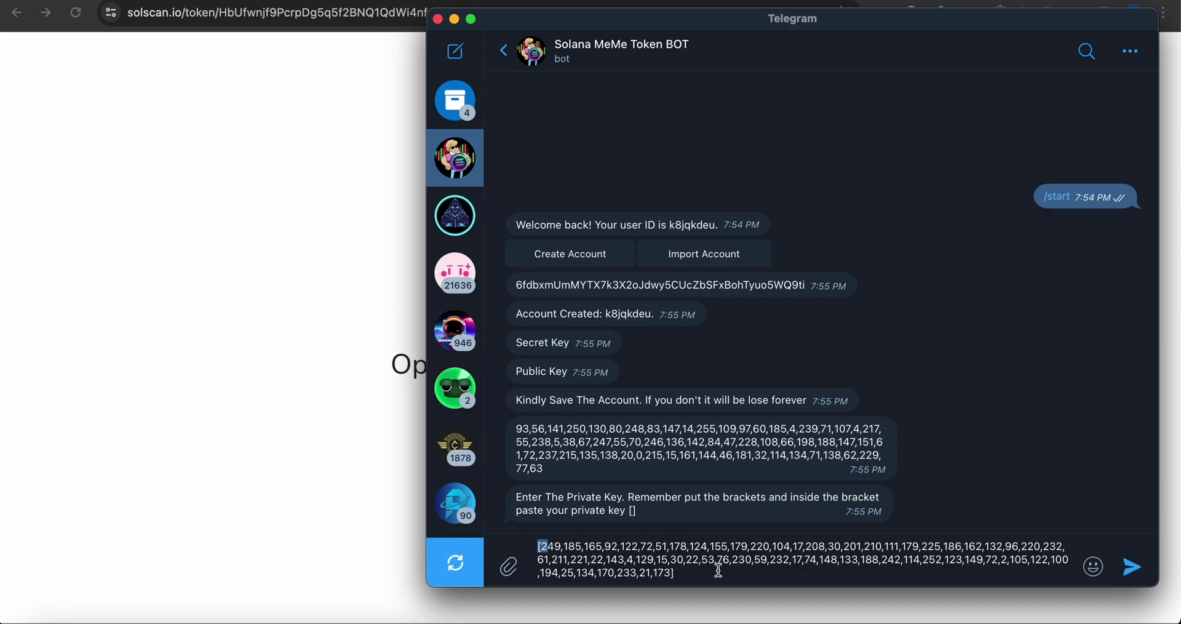
{"action": "key", "text": "Return"}
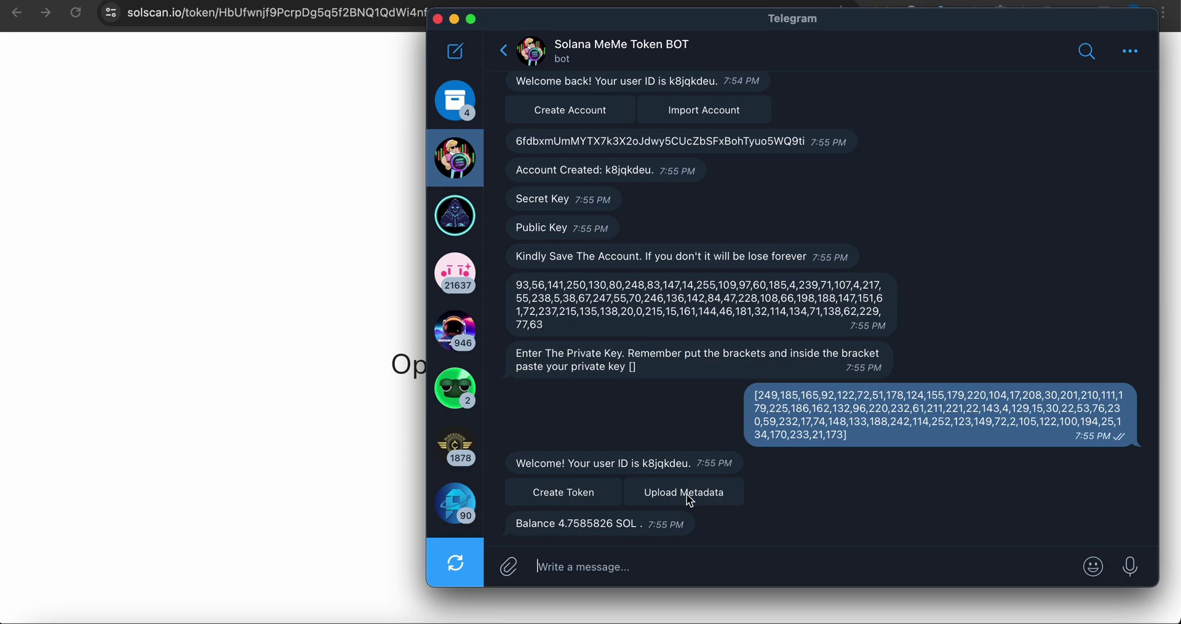
- Create a token with a total supply of 66666 and begin uploading its metadata
{"action": "left_click", "coordinate": [568, 495]}
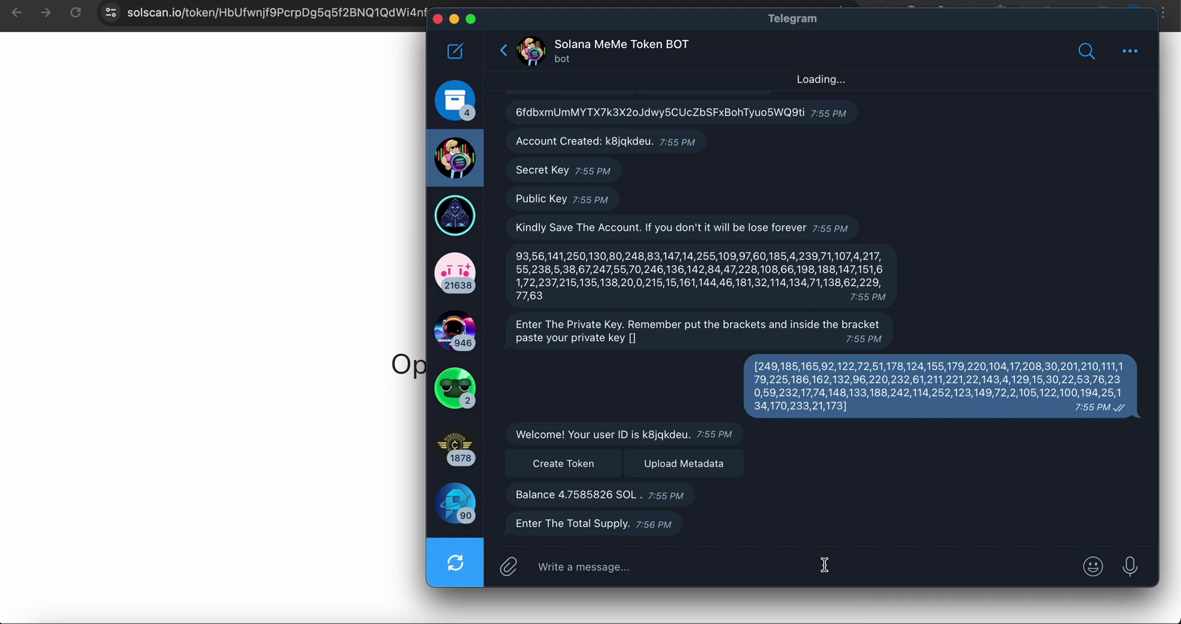
{"action": "type", "text": "66666"}
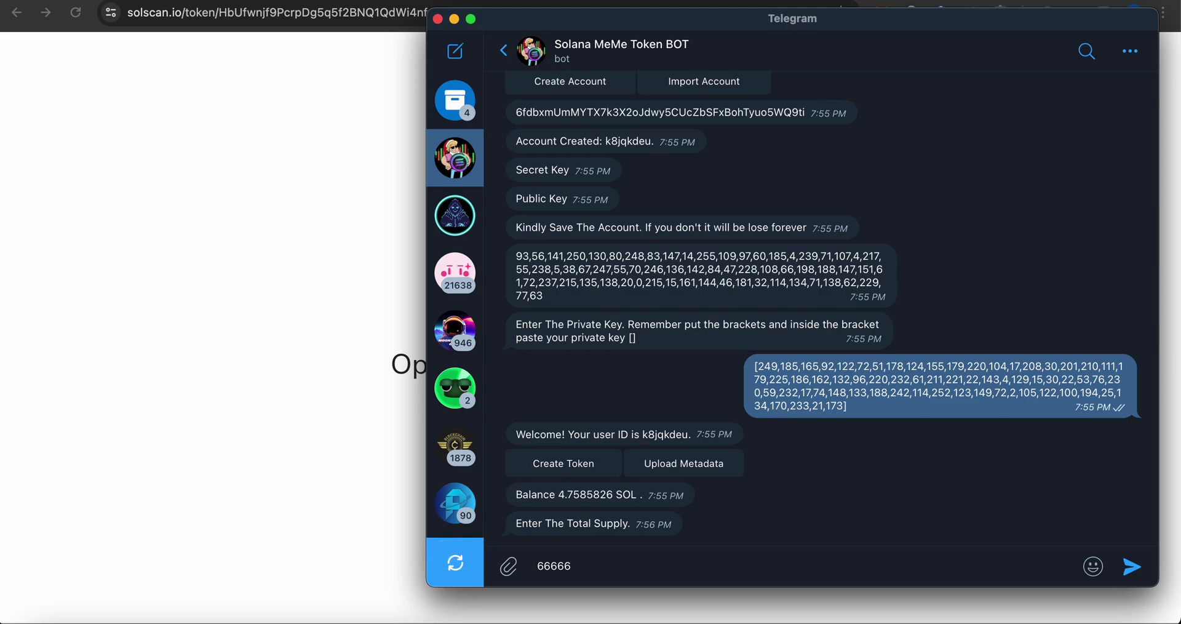
{"action": "key", "text": "Return"}
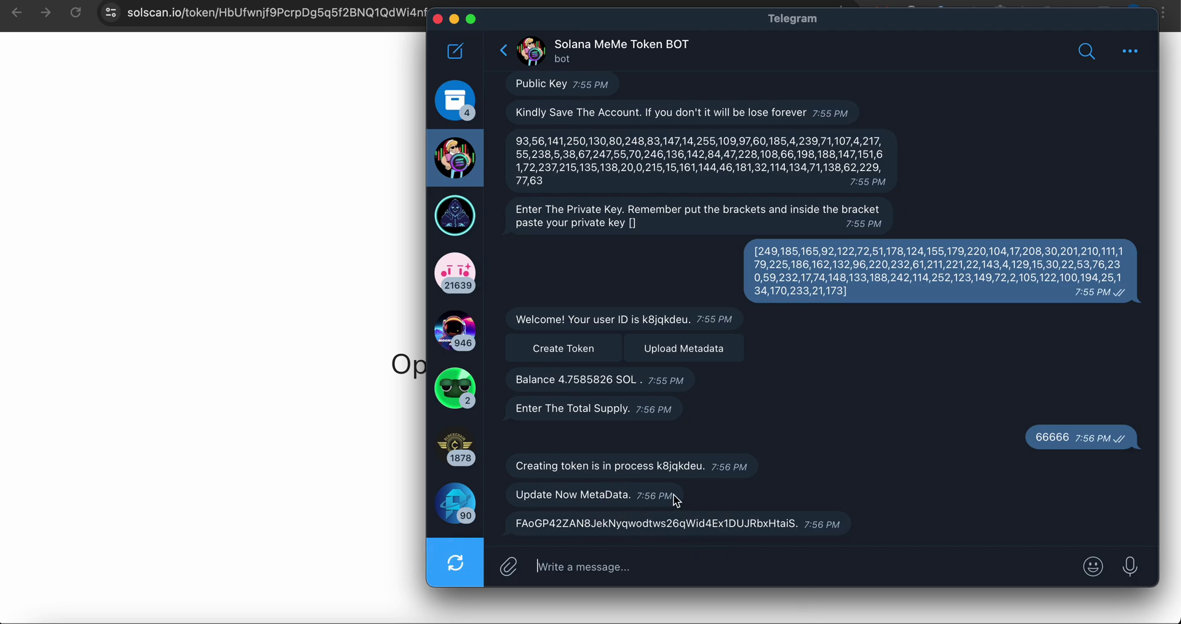
{"action": "left_click", "coordinate": [692, 352]}
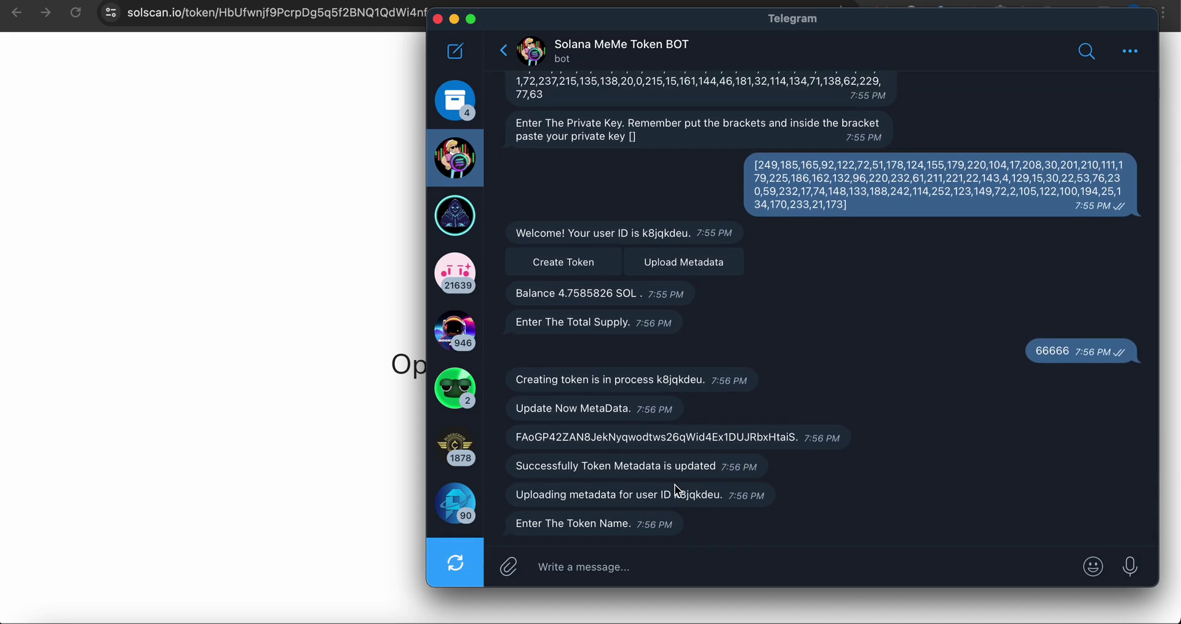
- Send DeFiBitch as the token name and Bitch as the token symbol
{"action": "type", "text": "DeFiBitch"}
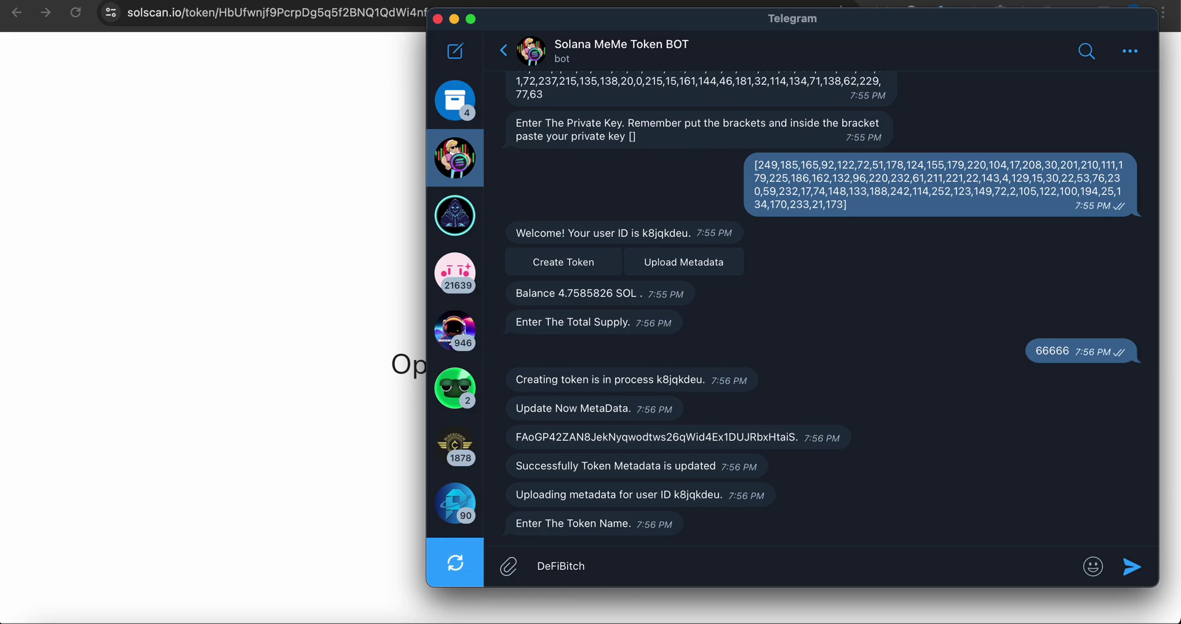
{"action": "key", "text": "Return"}
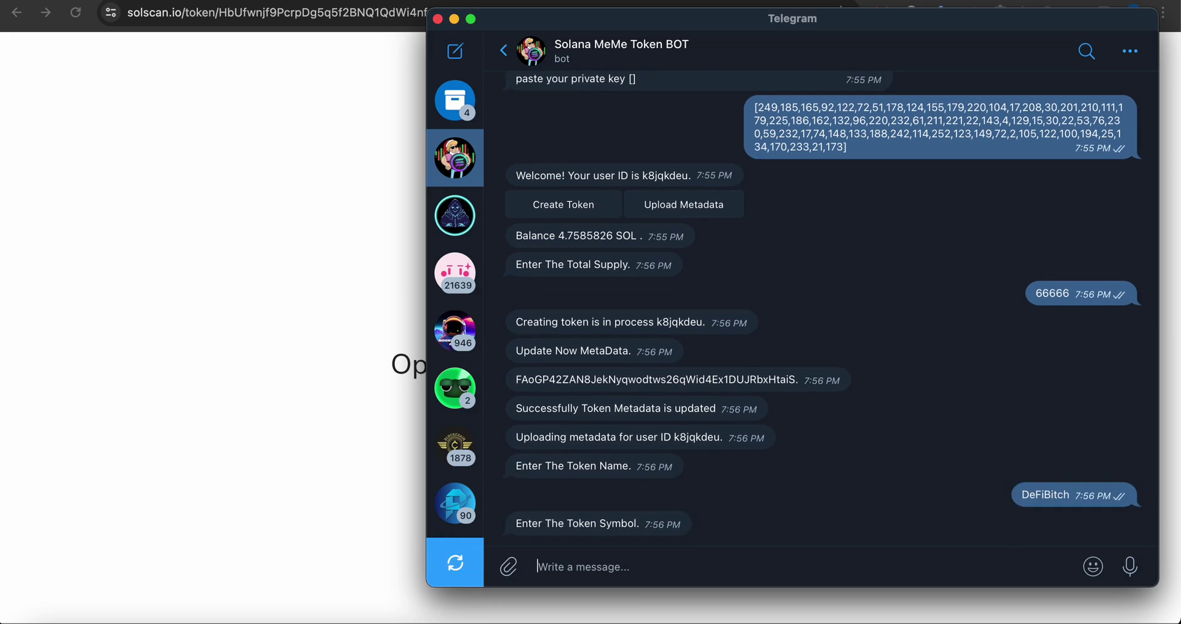
{"action": "type", "text": "Bitch"}
{"action": "key", "text": "Return"}
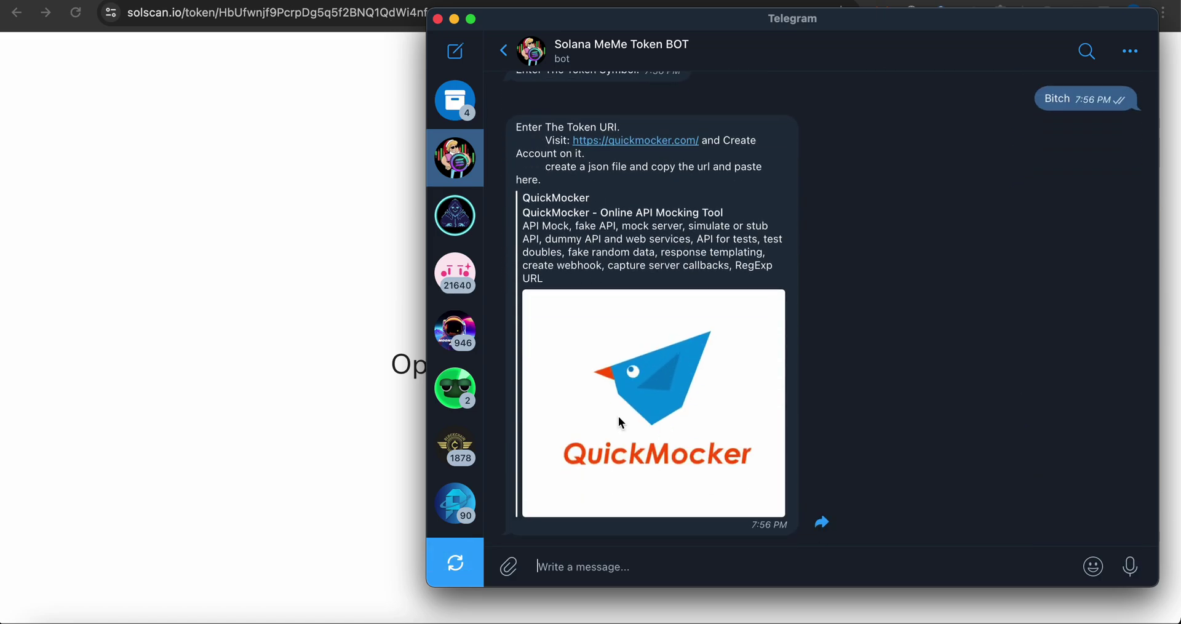
- Open QuickMocker from the bot's link and go to the Untitled project's endpoints
{"action": "left_click", "coordinate": [626, 146]}
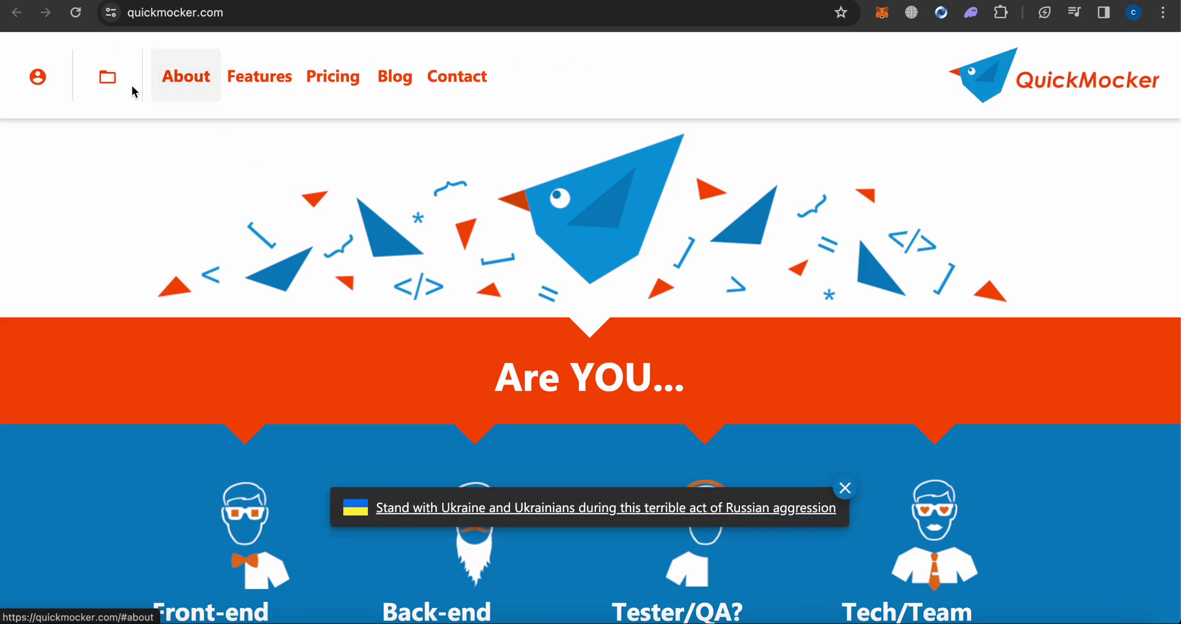
{"action": "left_click", "coordinate": [113, 88]}
{"action": "left_click", "coordinate": [228, 259]}
- Start a new endpoint with URL path bitch.json
{"action": "left_click", "coordinate": [846, 260]}
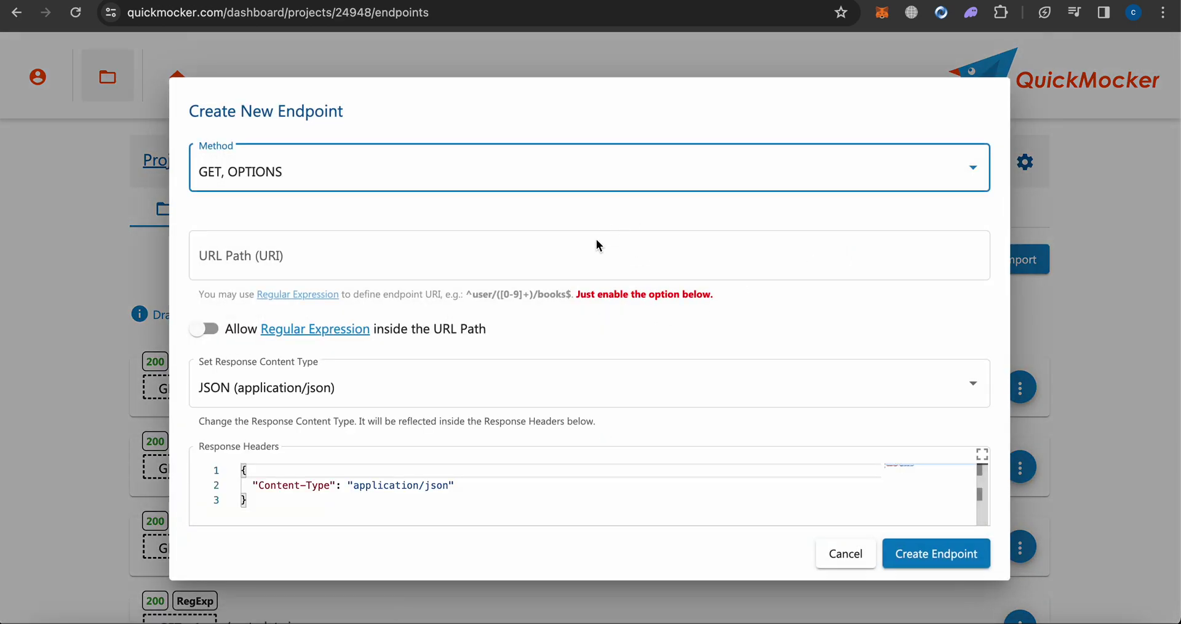
{"action": "left_click", "coordinate": [585, 261]}
{"action": "type", "text": "bitch.json"}
{"action": "scroll", "coordinate": [532, 420], "scroll_direction": "down", "scroll_amount": 1}
{"action": "scroll", "coordinate": [532, 420], "scroll_direction": "down", "scroll_amount": 1}
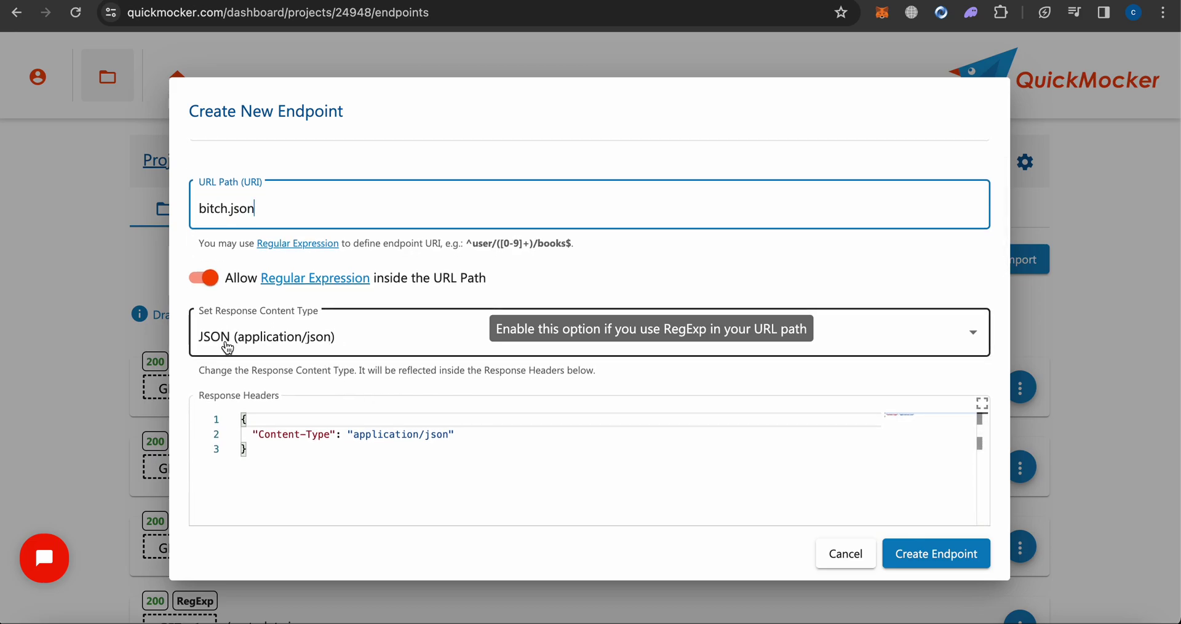
{"action": "scroll", "coordinate": [304, 359], "scroll_direction": "down", "scroll_amount": 3}
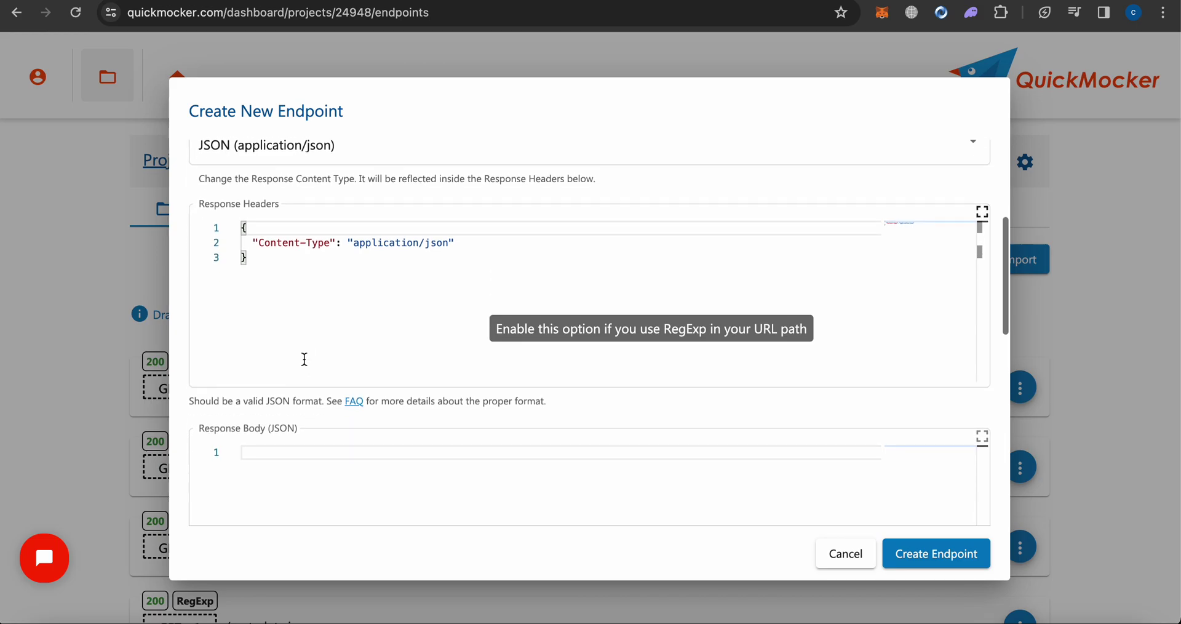
{"action": "scroll", "coordinate": [304, 360], "scroll_direction": "down", "scroll_amount": 1}
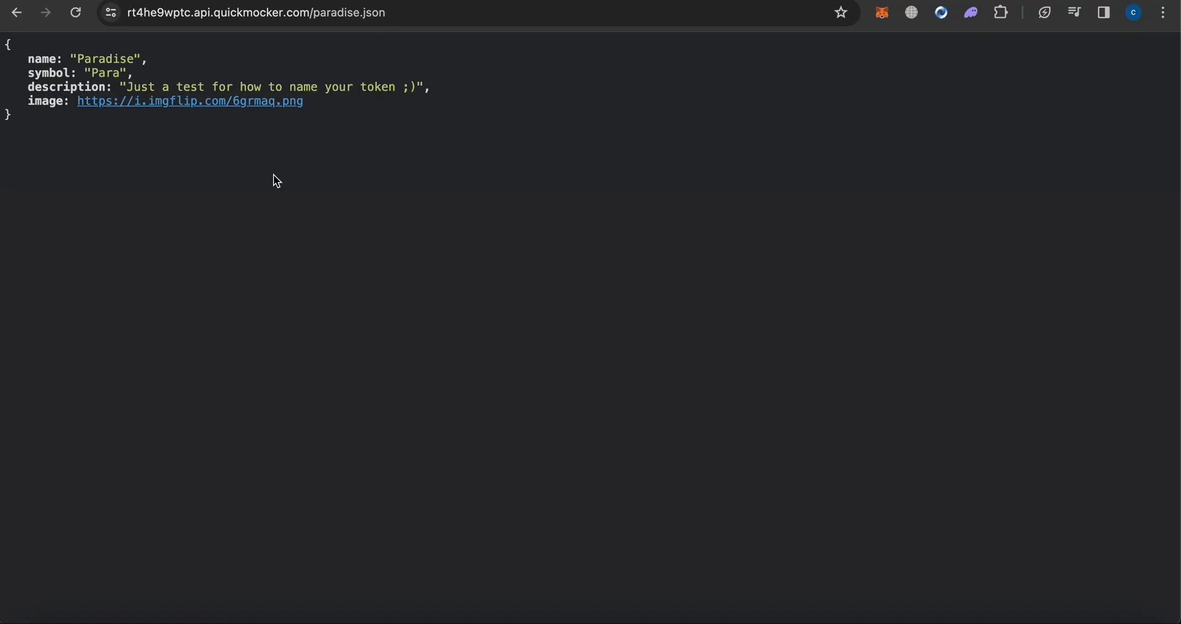
- Copy the paradise.json response into the new endpoint's response body
{"action": "key", "text": "ctrl+a"}
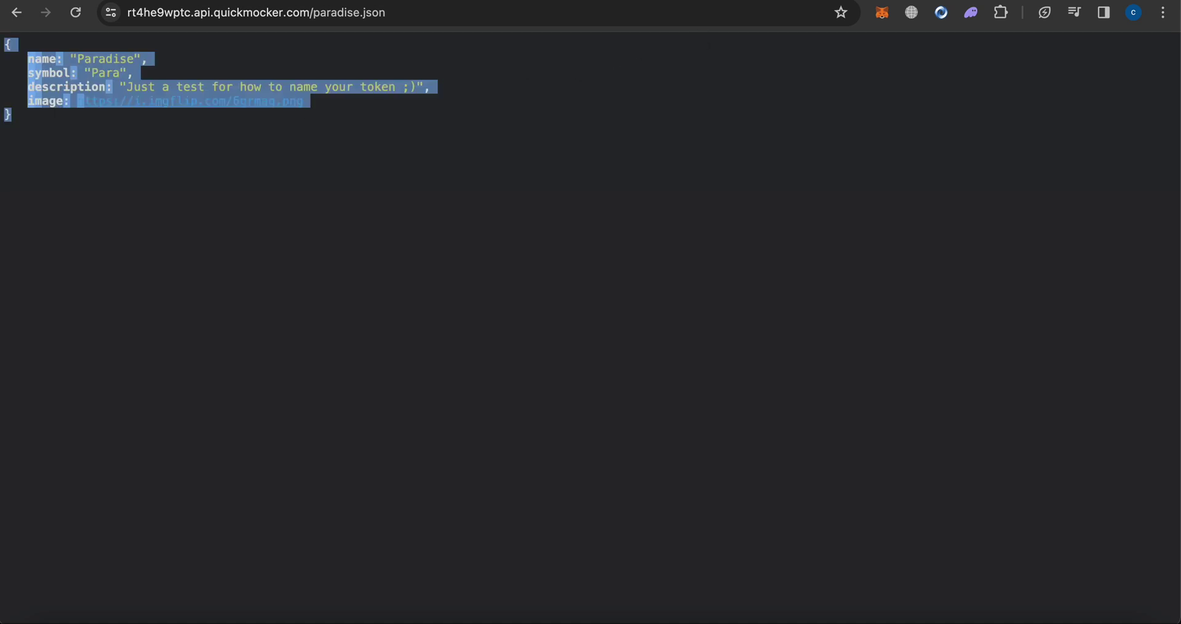
{"action": "key", "text": "ctrl+shift+Tab"}
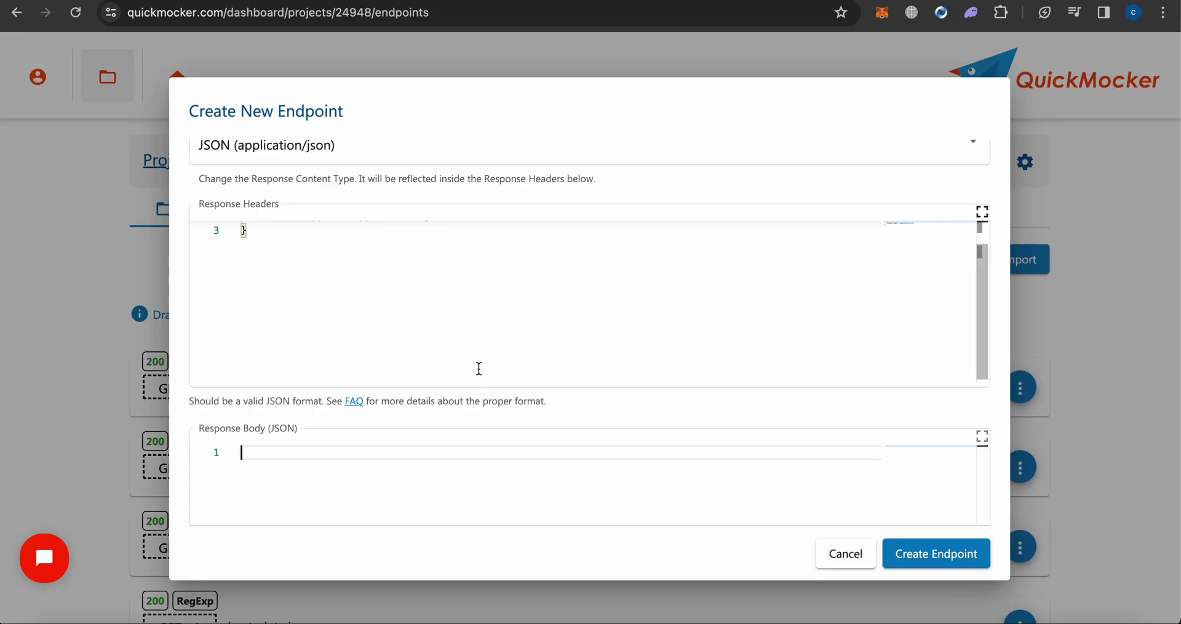
{"action": "key", "text": "ctrl+v"}
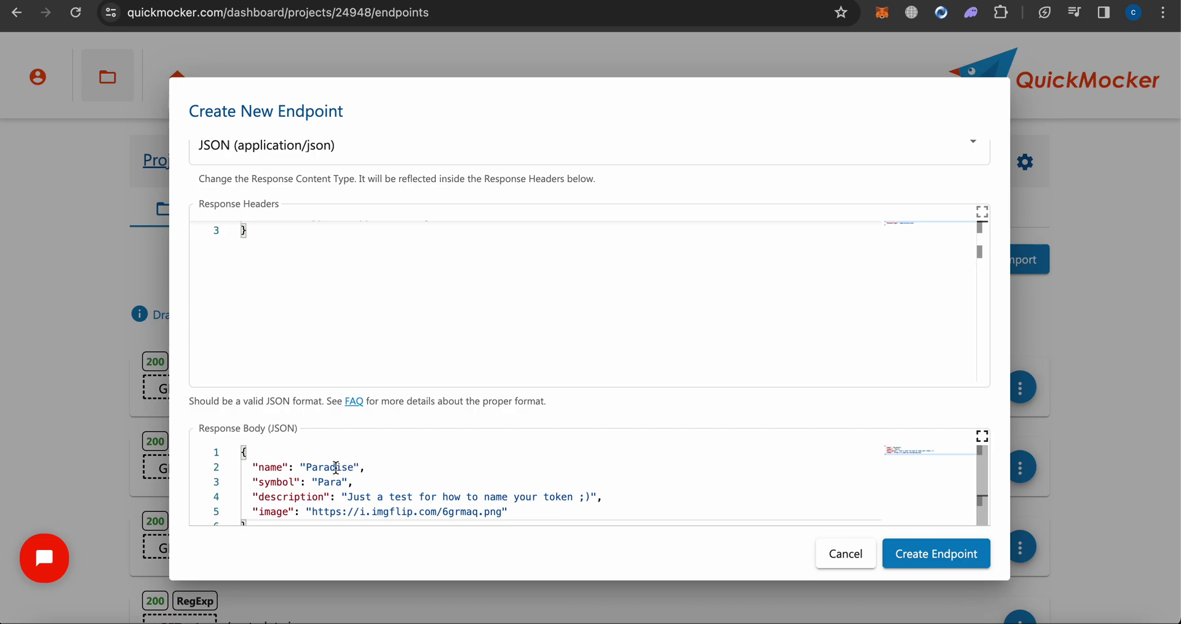
- Change the JSON name to DefiBitch, symbol to Bitch, and description to 'My Bot Token heheh'
{"action": "double_click", "coordinate": [336, 468]}
{"action": "type", "text": "Def"}
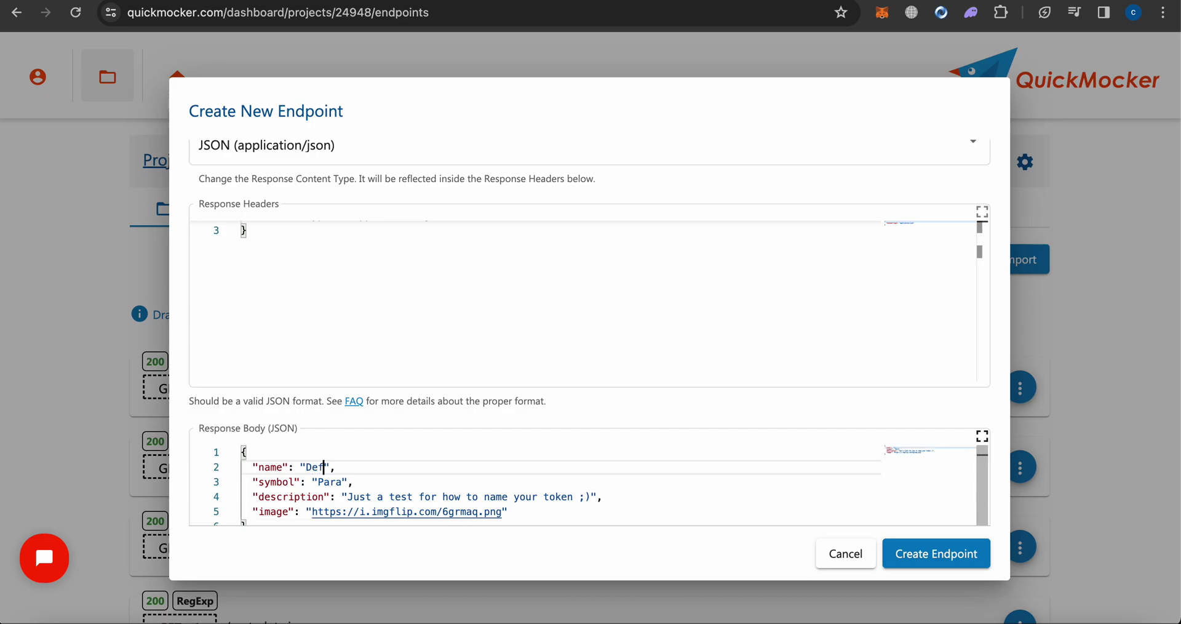
{"action": "type", "text": "iBitch"}
{"action": "double_click", "coordinate": [331, 483]}
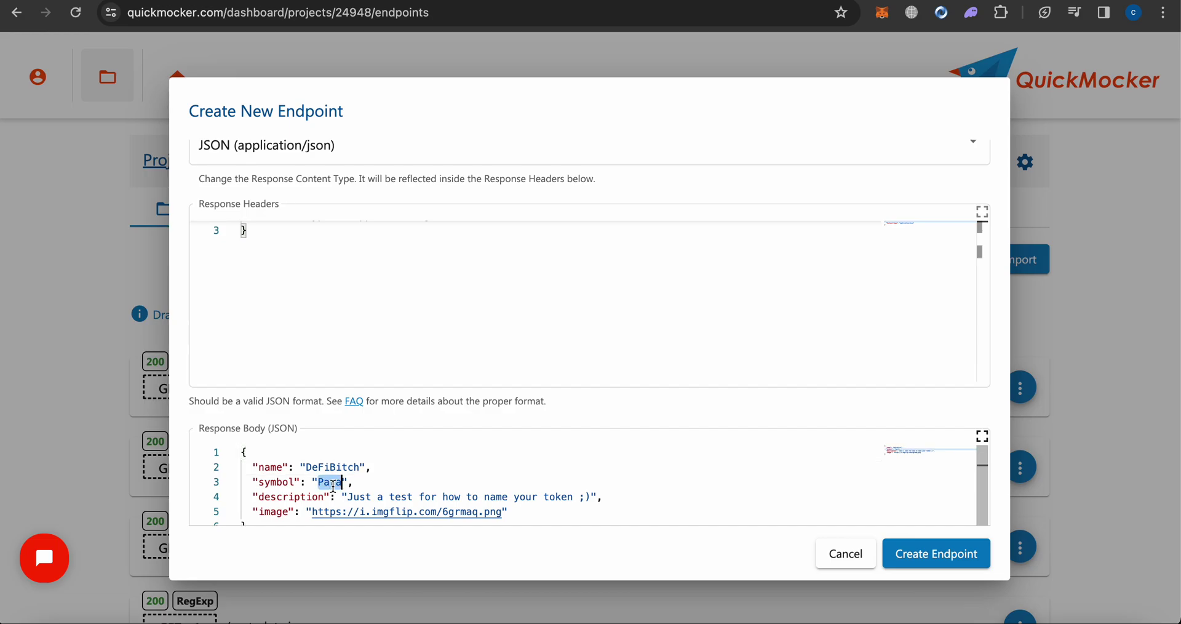
{"action": "type", "text": "Bitch"}
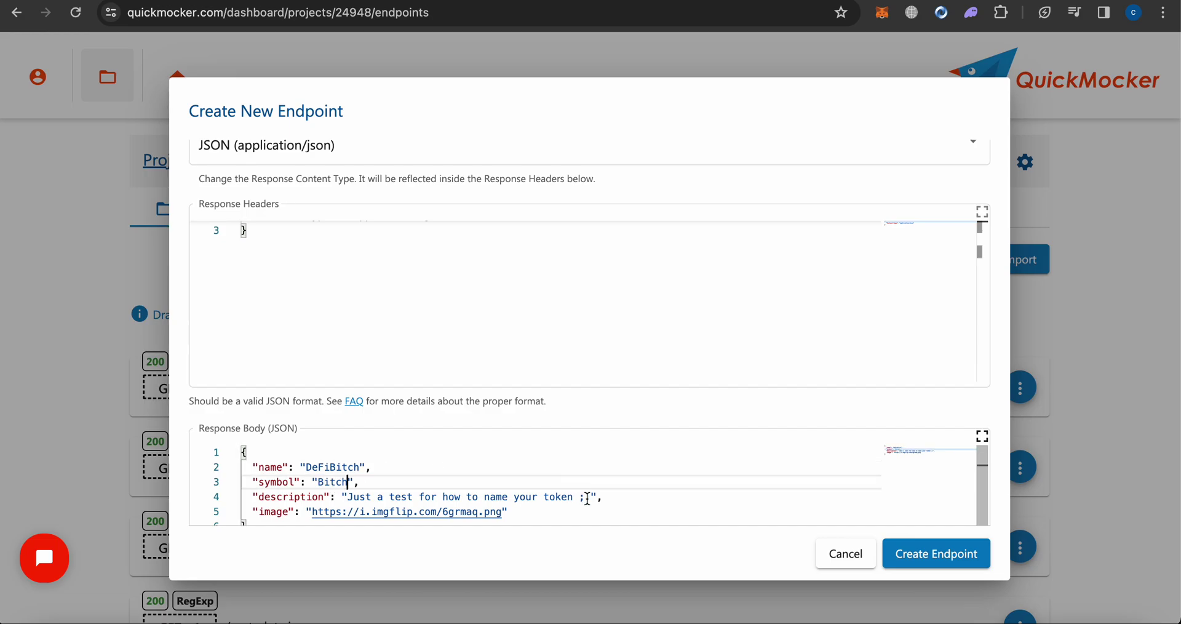
{"action": "left_click_drag", "start_coordinate": [589, 497], "coordinate": [348, 498]}
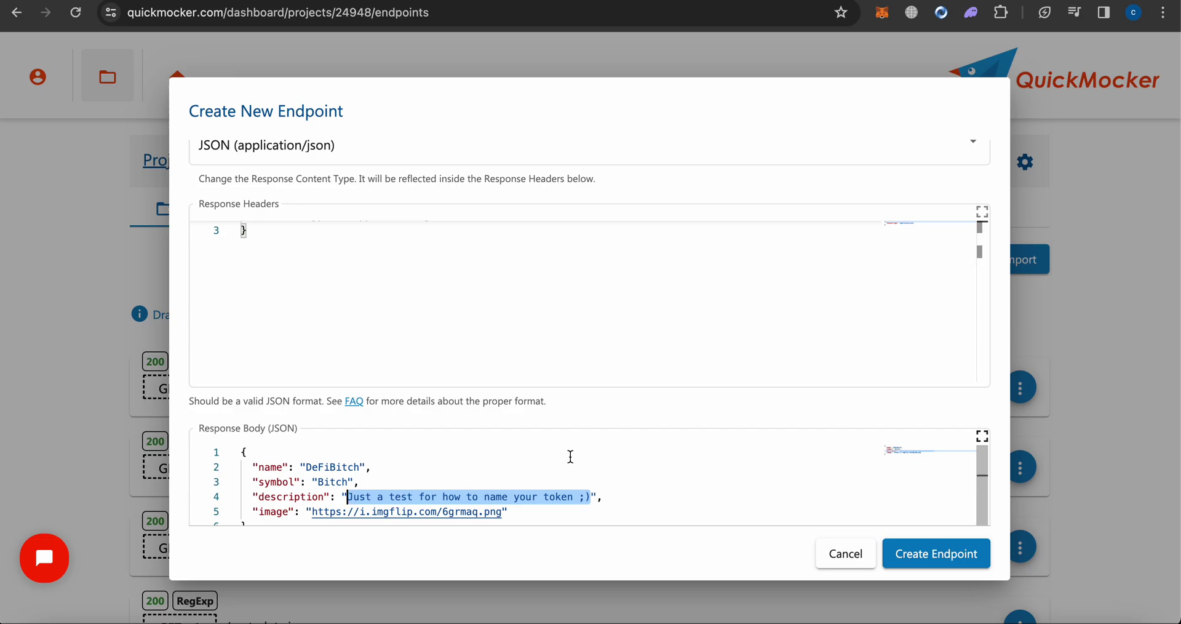
{"action": "type", "text": "My "}
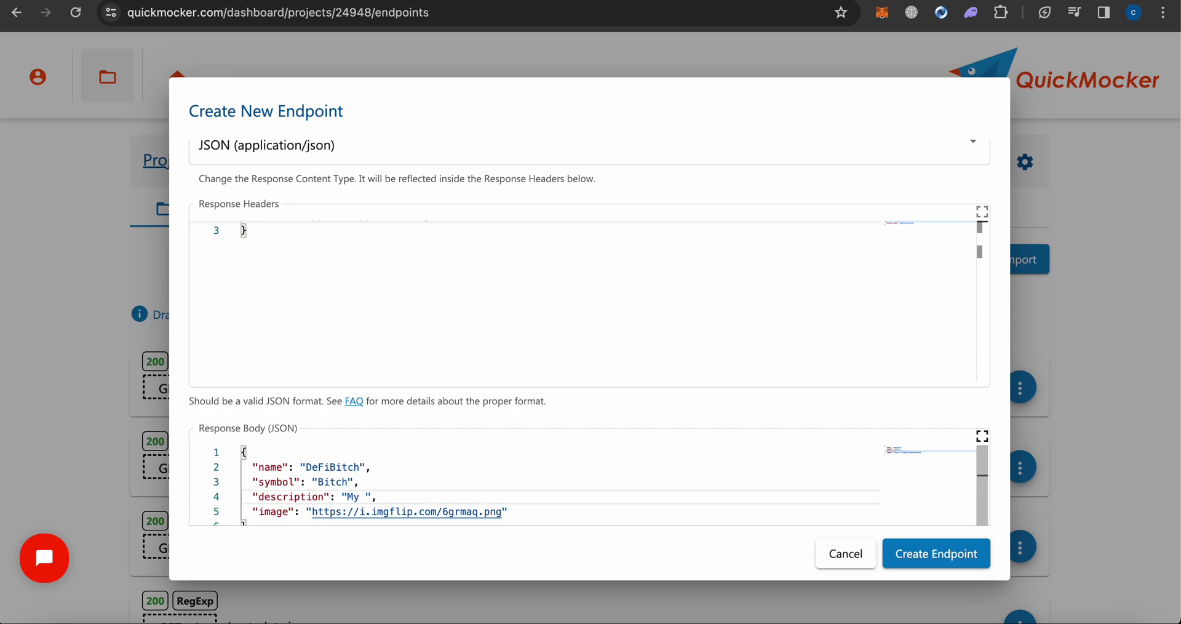
{"action": "type", "text": "Bot Token heheh"}
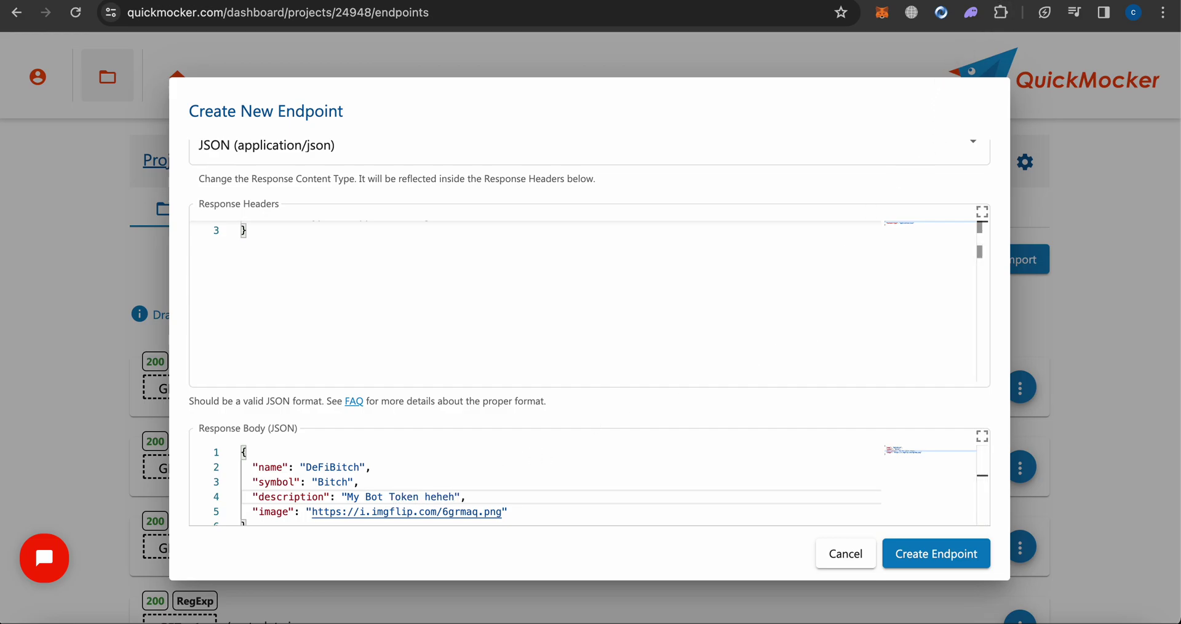
{"action": "key", "text": "ctrl+Tab"}
{"action": "left_click", "coordinate": [416, 49]}
- Search Google Images for 'bitch meme' and copy the Bitch please image's address
{"action": "key", "text": "ctrl+a"}
{"action": "key", "text": "BackSpace"}
{"action": "type", "text": "bitch "}
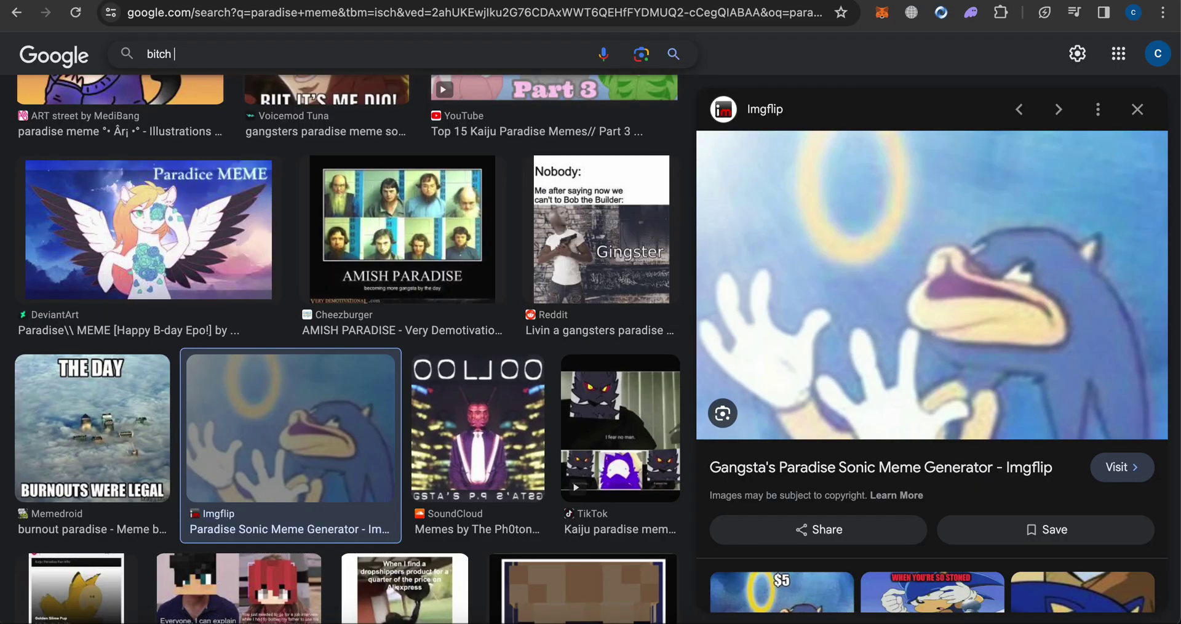
{"action": "type", "text": "meme"}
{"action": "key", "text": "Return"}
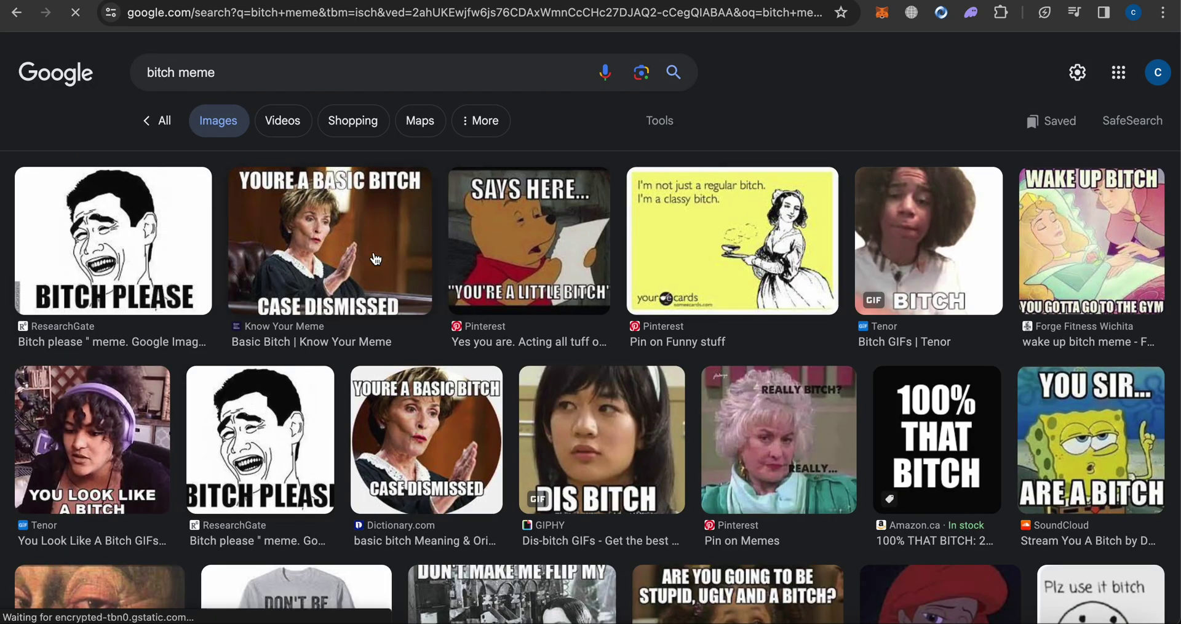
{"action": "left_click", "coordinate": [127, 259]}
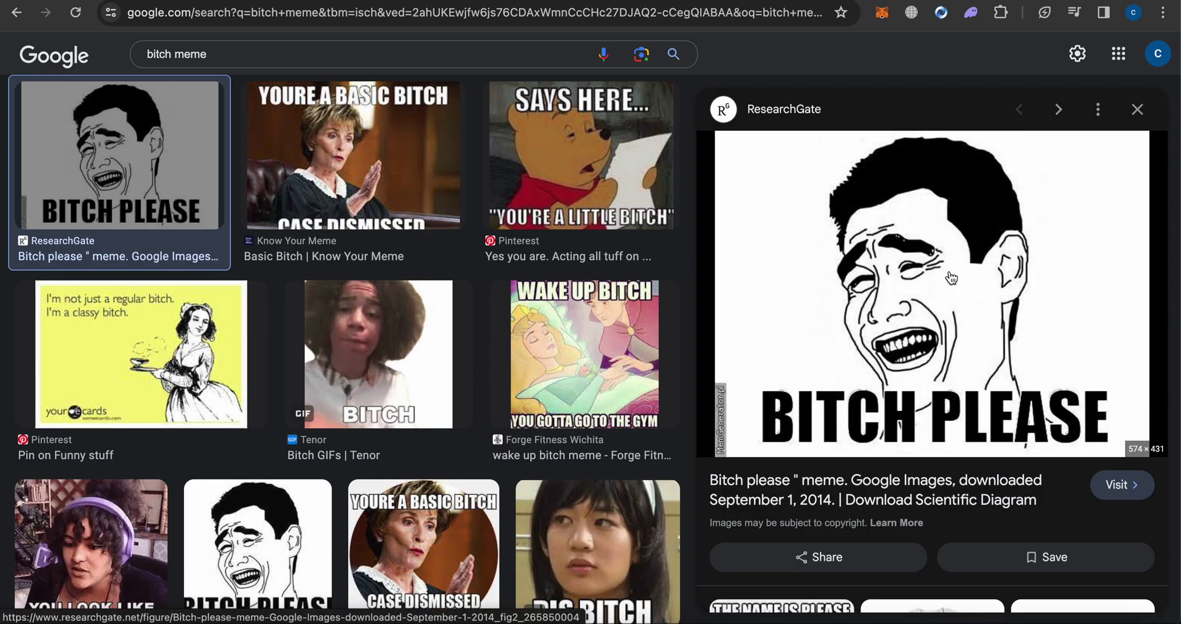
{"action": "right_click", "coordinate": [917, 273]}
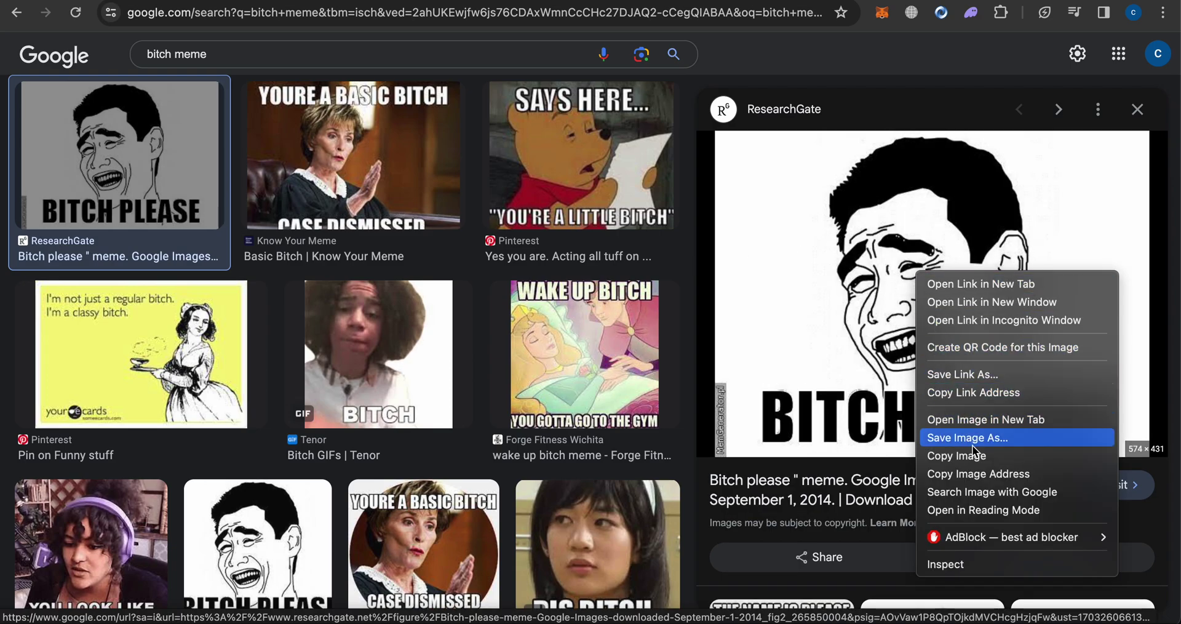
{"action": "left_click", "coordinate": [983, 473]}
- Back in QuickMocker, select the old image URL in the response body
{"action": "key", "text": "ctrl+Tab"}
{"action": "scroll", "coordinate": [490, 468], "scroll_direction": "down", "scroll_amount": 2}
{"action": "scroll", "coordinate": [491, 470], "scroll_direction": "up", "scroll_amount": 2}
{"action": "left_click", "coordinate": [499, 466]}
{"action": "left_click_drag", "start_coordinate": [500, 466], "coordinate": [311, 466]}
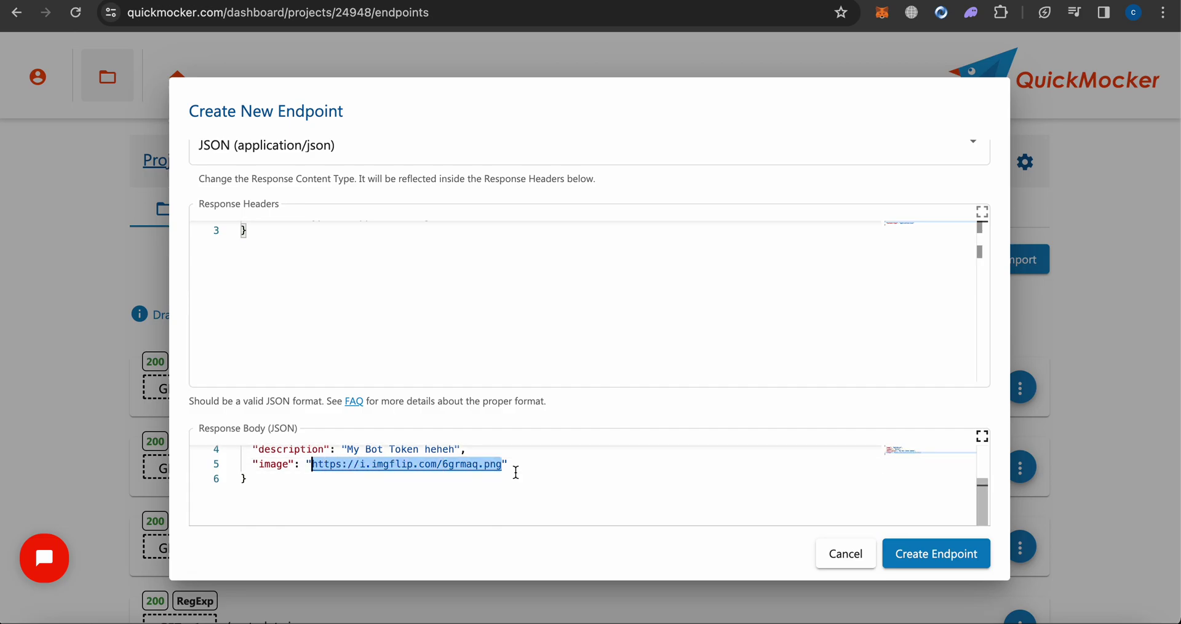
- Paste the meme image URL, try creating the endpoint, then clear and cancel the form
{"action": "key", "text": "ctrl+v"}
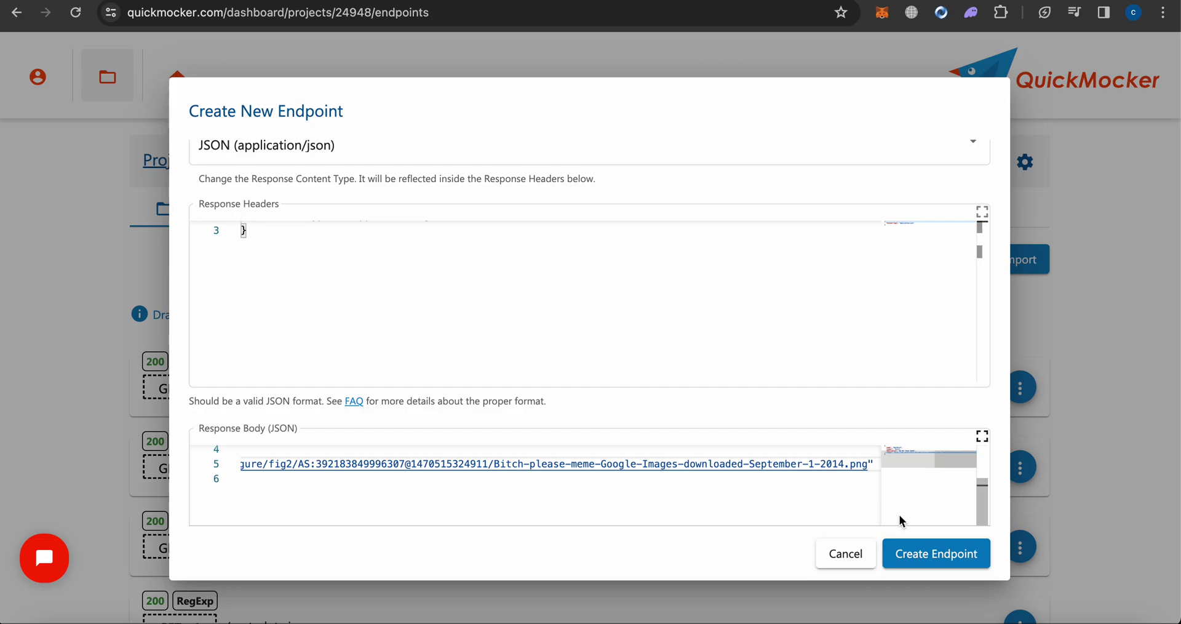
{"action": "left_click", "coordinate": [911, 554]}
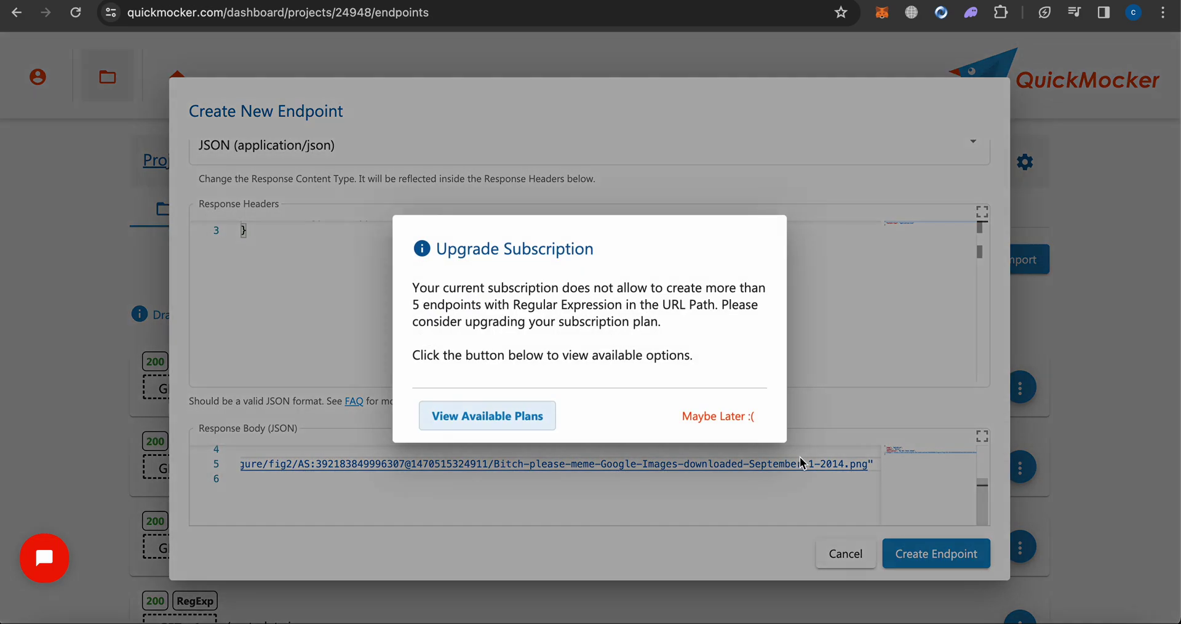
{"action": "left_click", "coordinate": [702, 421]}
{"action": "left_click", "coordinate": [739, 489]}
{"action": "key", "text": "ctrl+a"}
{"action": "key", "text": "BackSpace"}
{"action": "left_click", "coordinate": [844, 554]}
- Delete the default wildcard /^(.*)$ endpoint from the project
{"action": "scroll", "coordinate": [845, 419], "scroll_direction": "down", "scroll_amount": 3}
{"action": "scroll", "coordinate": [845, 419], "scroll_direction": "down", "scroll_amount": 3}
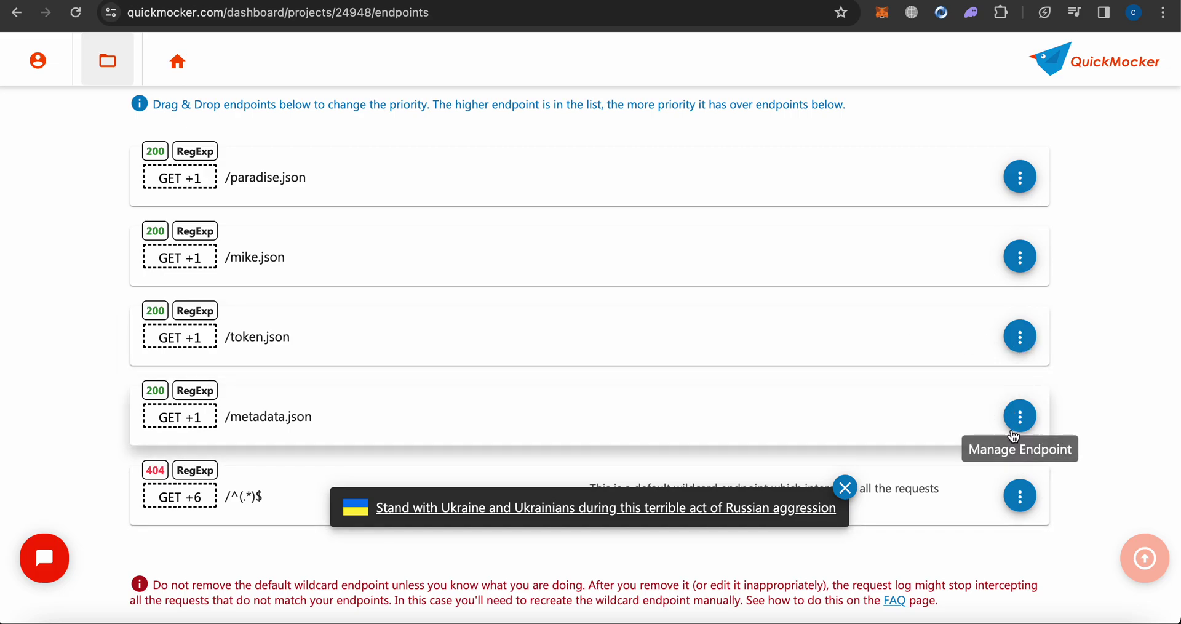
{"action": "left_click", "coordinate": [1019, 494]}
{"action": "left_click", "coordinate": [947, 450]}
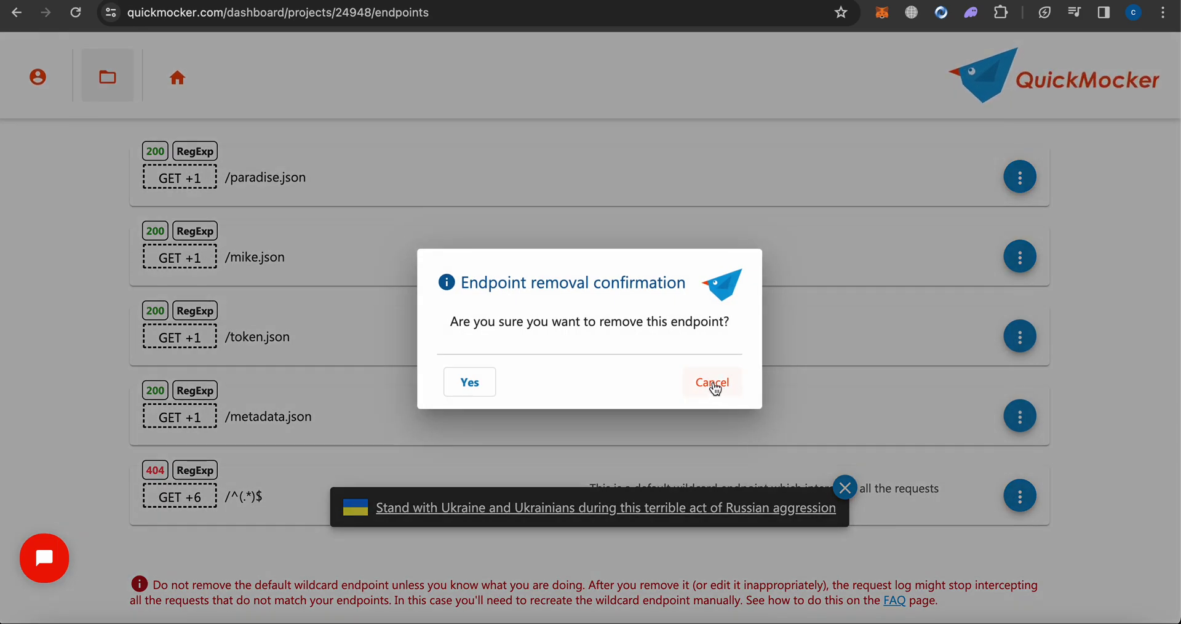
{"action": "left_click", "coordinate": [485, 382]}
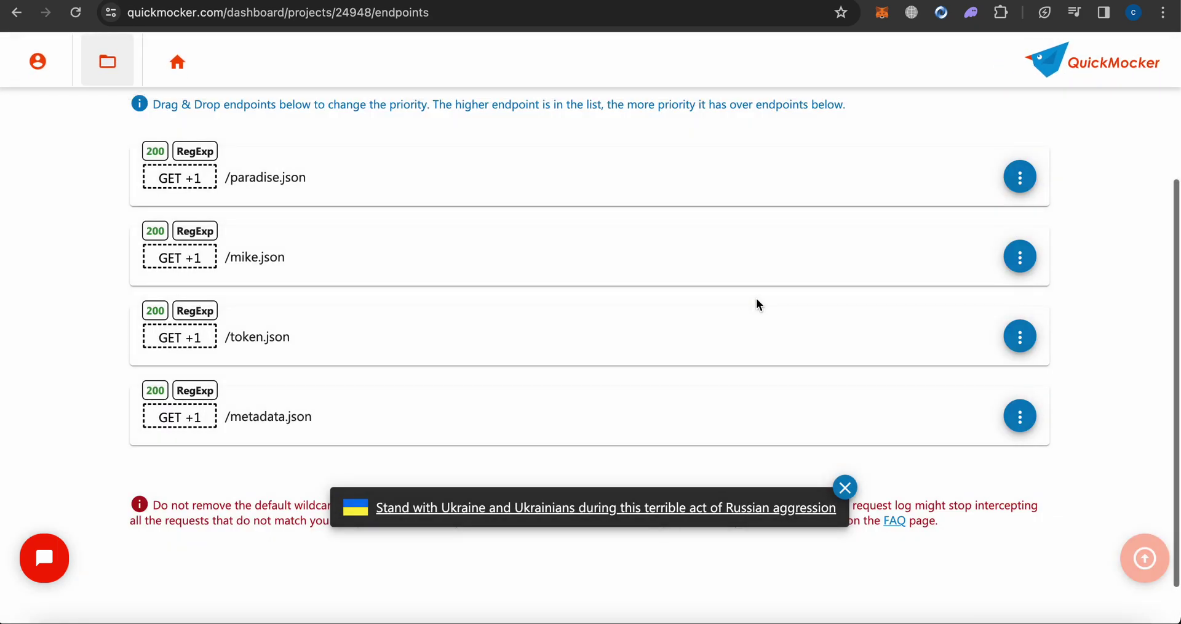
{"action": "left_click", "coordinate": [849, 210]}
- Create the bitch.json endpoint with the pasted DeFiBitch token JSON as its response body
{"action": "left_click", "coordinate": [440, 254]}
{"action": "type", "text": "bitc"}
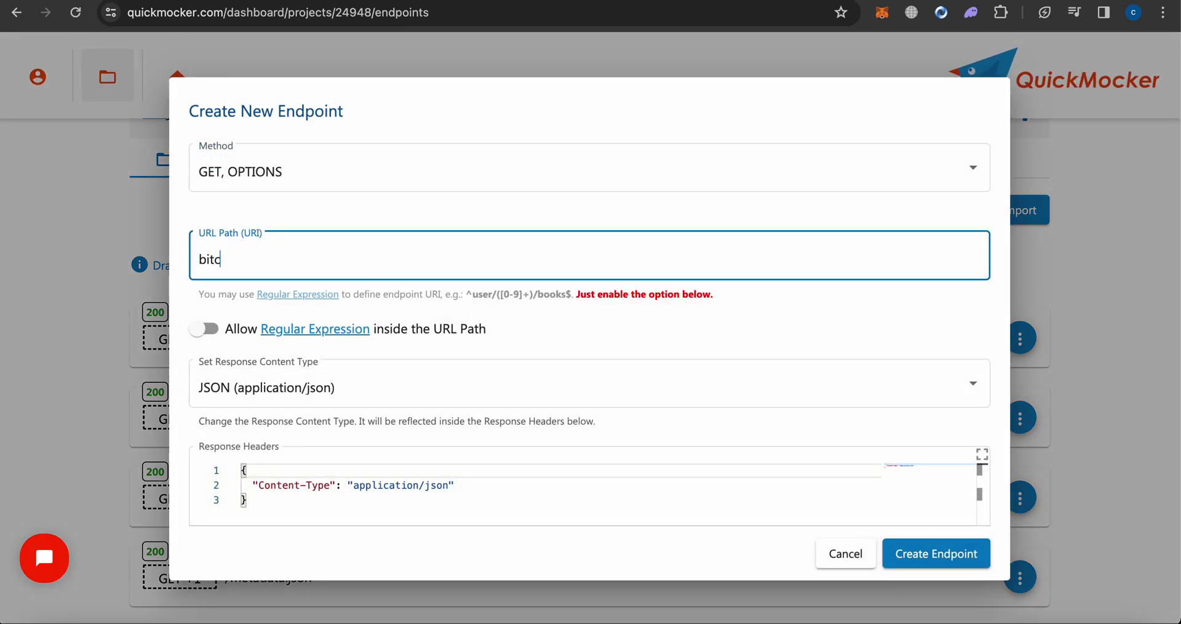
{"action": "type", "text": "h"}
{"action": "type", "text": ".,"}
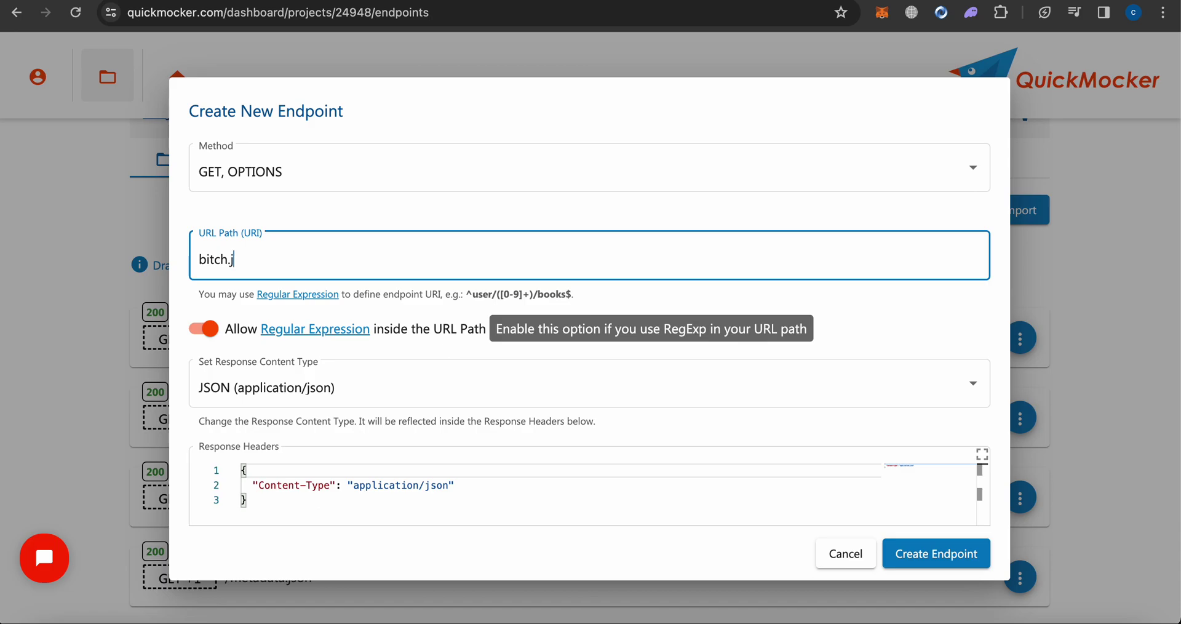
{"action": "type", "text": "son"}
{"action": "scroll", "coordinate": [393, 459], "scroll_direction": "down", "scroll_amount": 5}
{"action": "left_click", "coordinate": [398, 397]}
{"action": "key", "text": "ctrl+v"}
{"action": "left_click", "coordinate": [929, 556]}
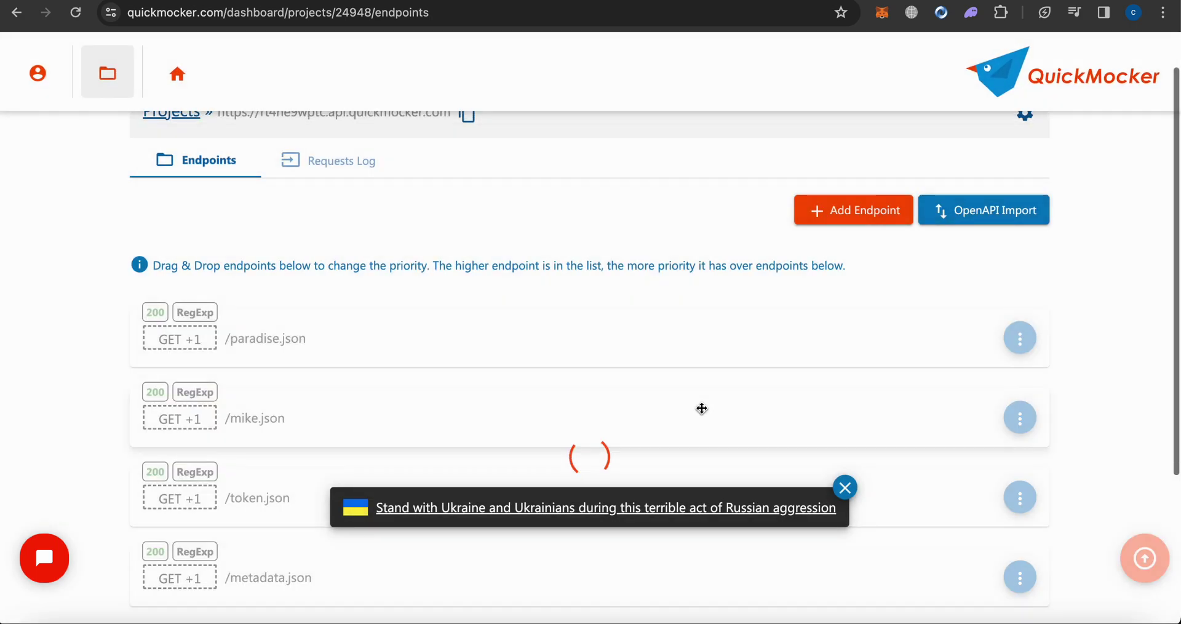
{"action": "scroll", "coordinate": [702, 409], "scroll_direction": "down", "scroll_amount": 2}
{"action": "scroll", "coordinate": [702, 408], "scroll_direction": "down", "scroll_amount": 1}
{"action": "scroll", "coordinate": [702, 408], "scroll_direction": "up", "scroll_amount": 3}
- Load the copied QuickMocker endpoint URL, corrected to end in bitch.json, and select its address
{"action": "left_click", "coordinate": [1020, 252]}
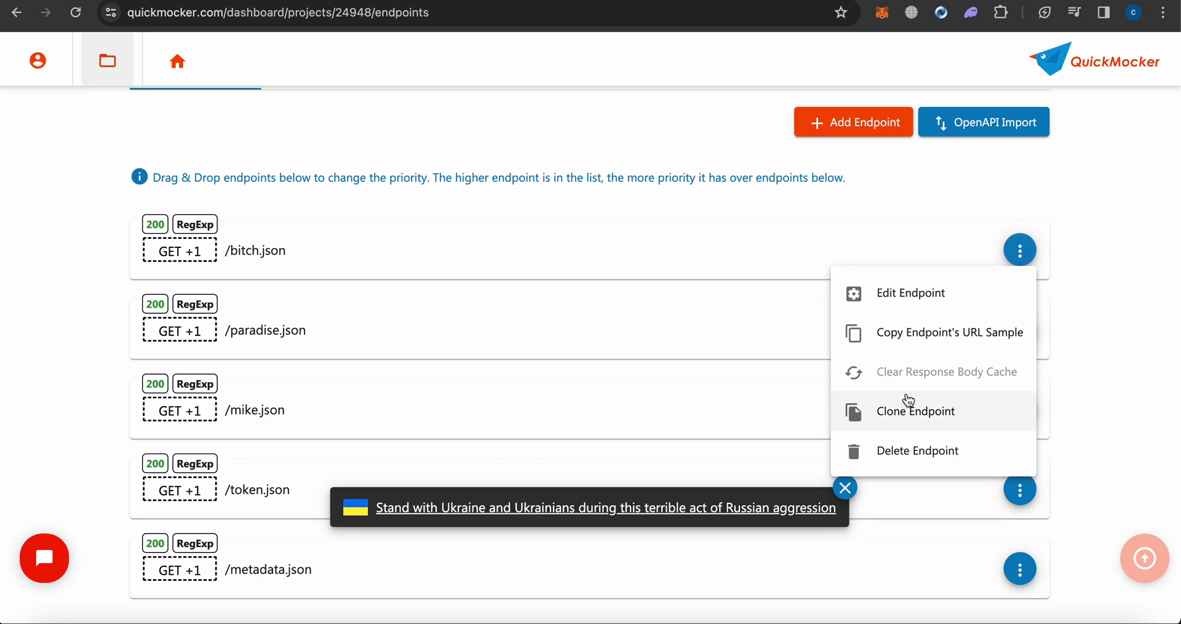
{"action": "left_click", "coordinate": [919, 338]}
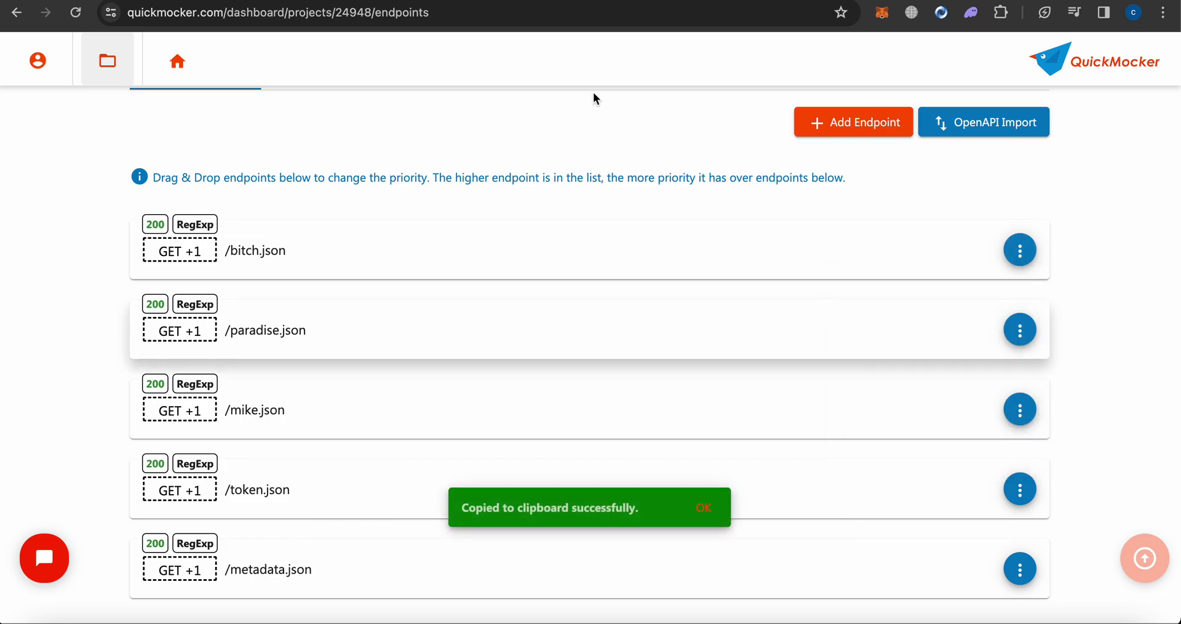
{"action": "left_click", "coordinate": [527, 12]}
{"action": "key", "text": "super+v"}
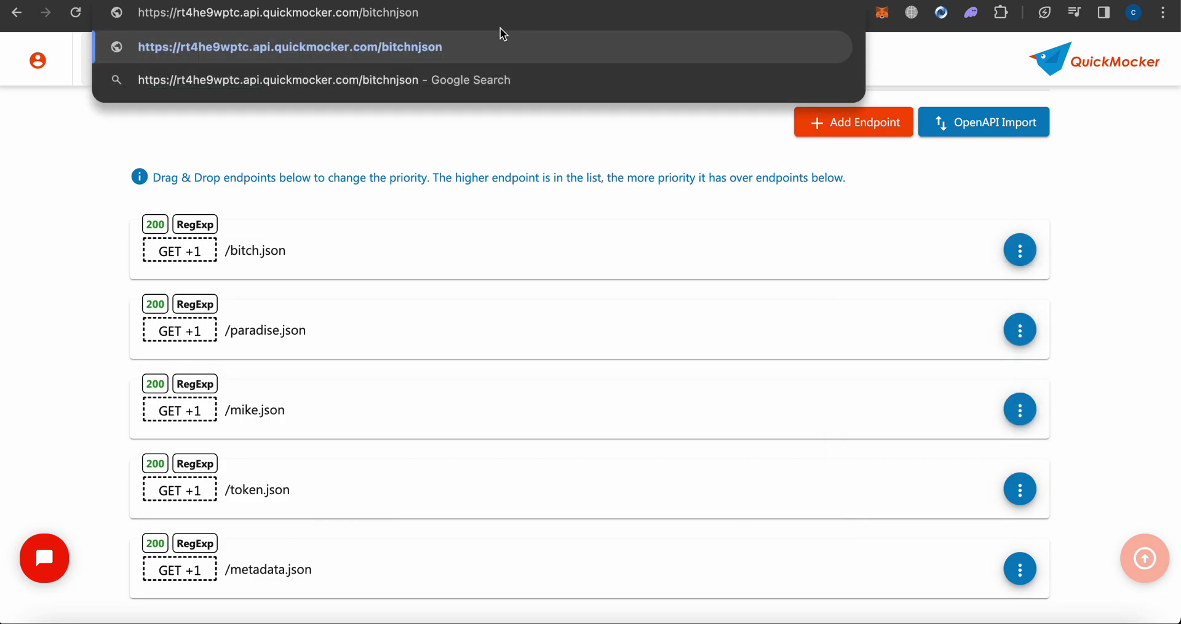
{"action": "key", "text": "Left"}
{"action": "key", "text": "shift+Left"}
{"action": "key", "text": "BackSpace"}
{"action": "type", "text": "."}
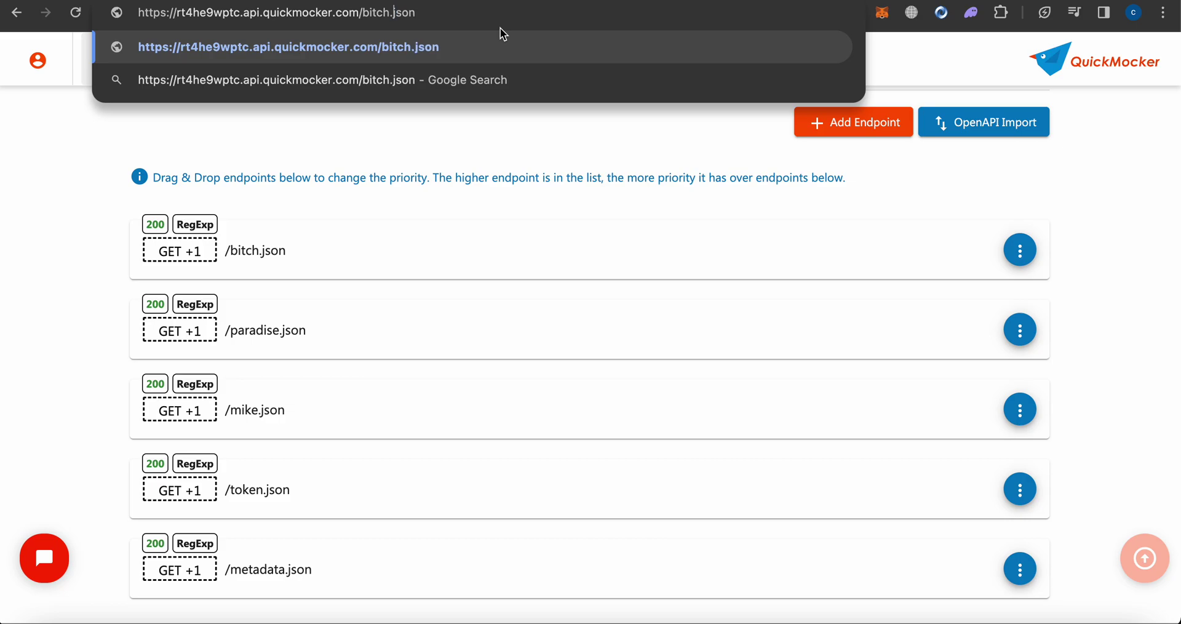
{"action": "key", "text": "Return"}
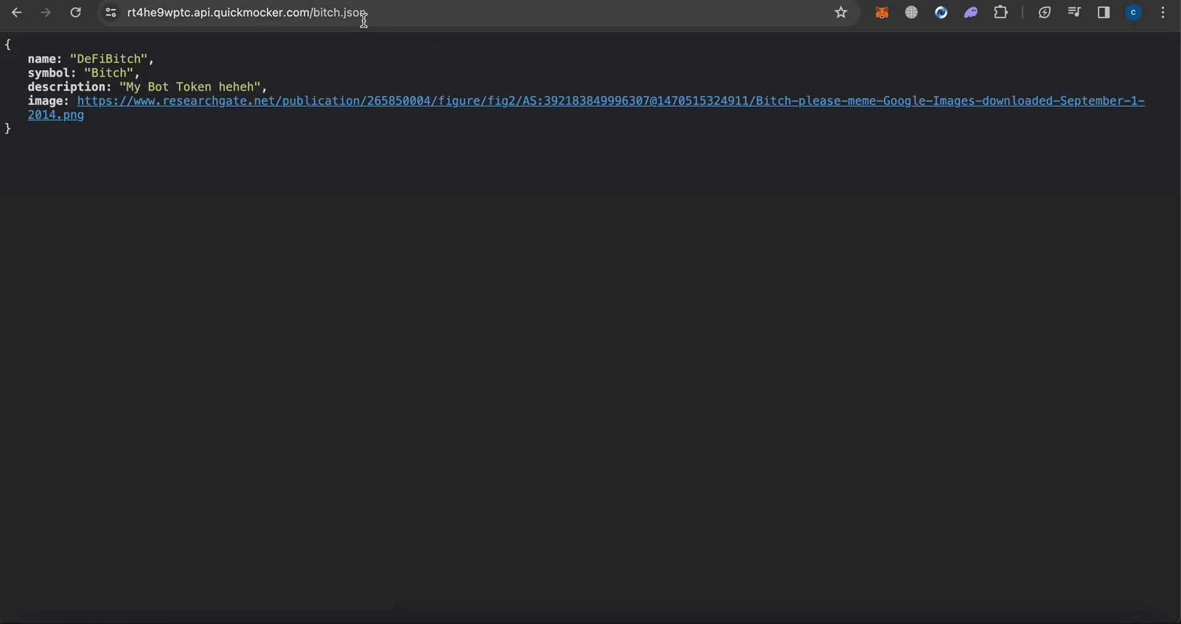
{"action": "left_click", "coordinate": [378, 18]}
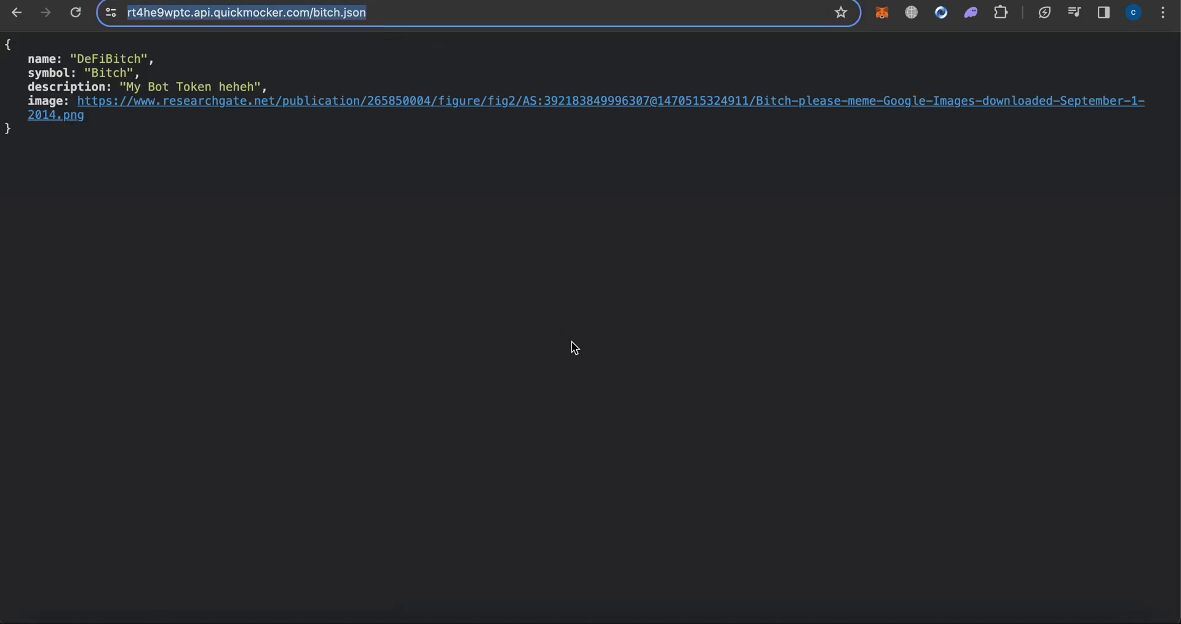
- Send the bitch.json metadata URL to the Telegram bot, then return to the browser
{"action": "left_click", "coordinate": [936, 600]}
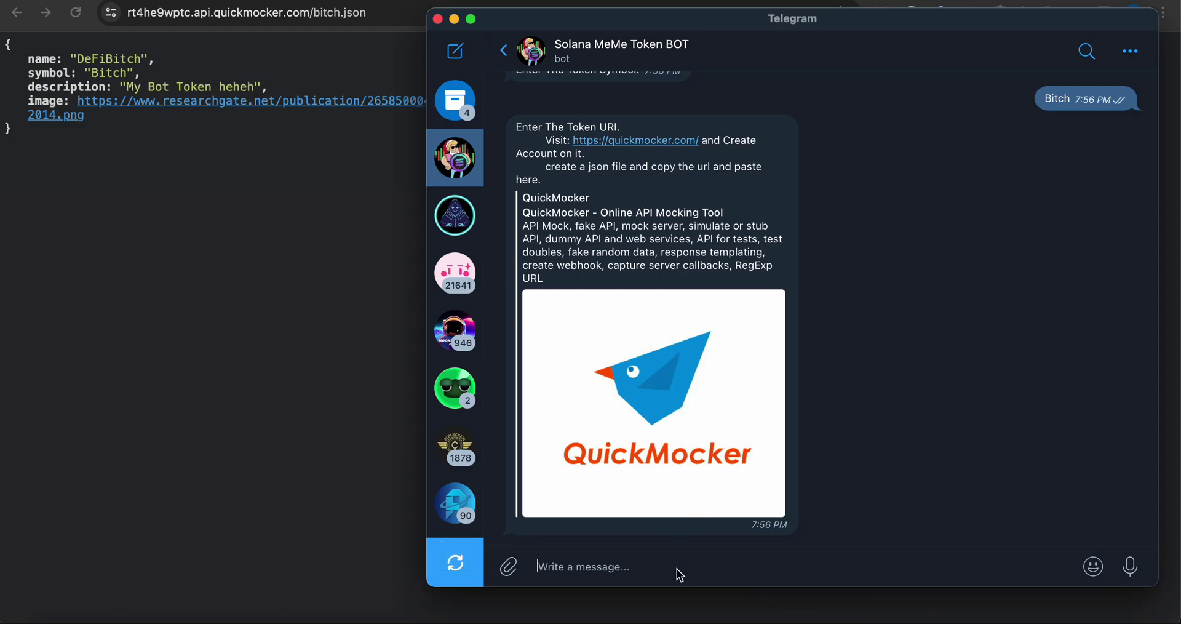
{"action": "key", "text": "super+v"}
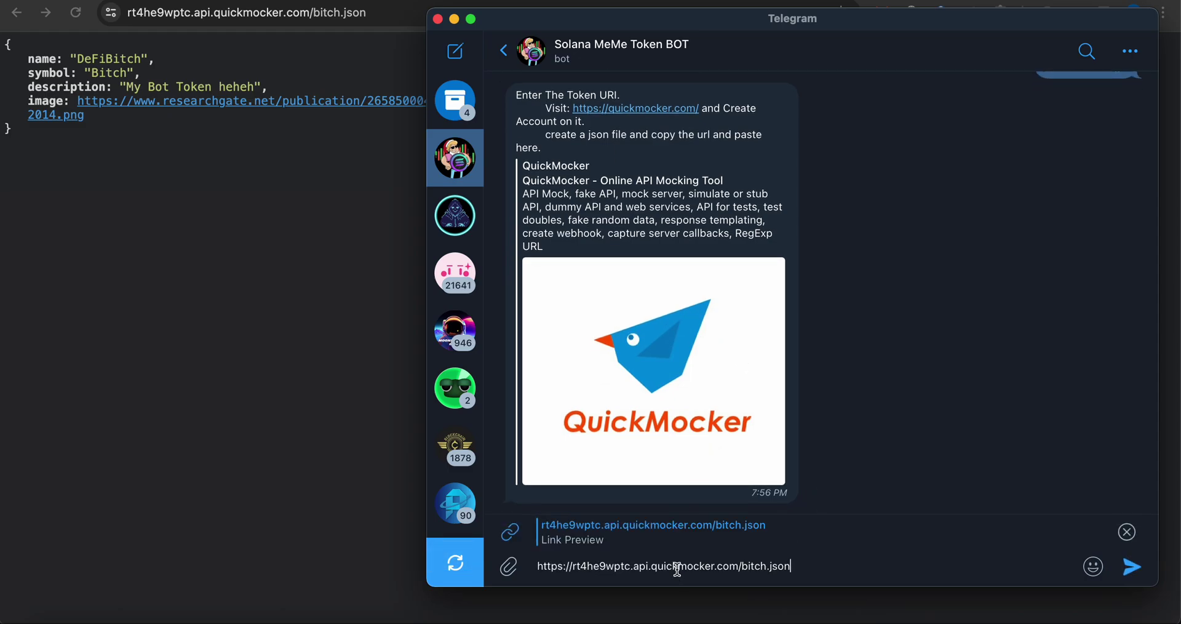
{"action": "key", "text": "Return"}
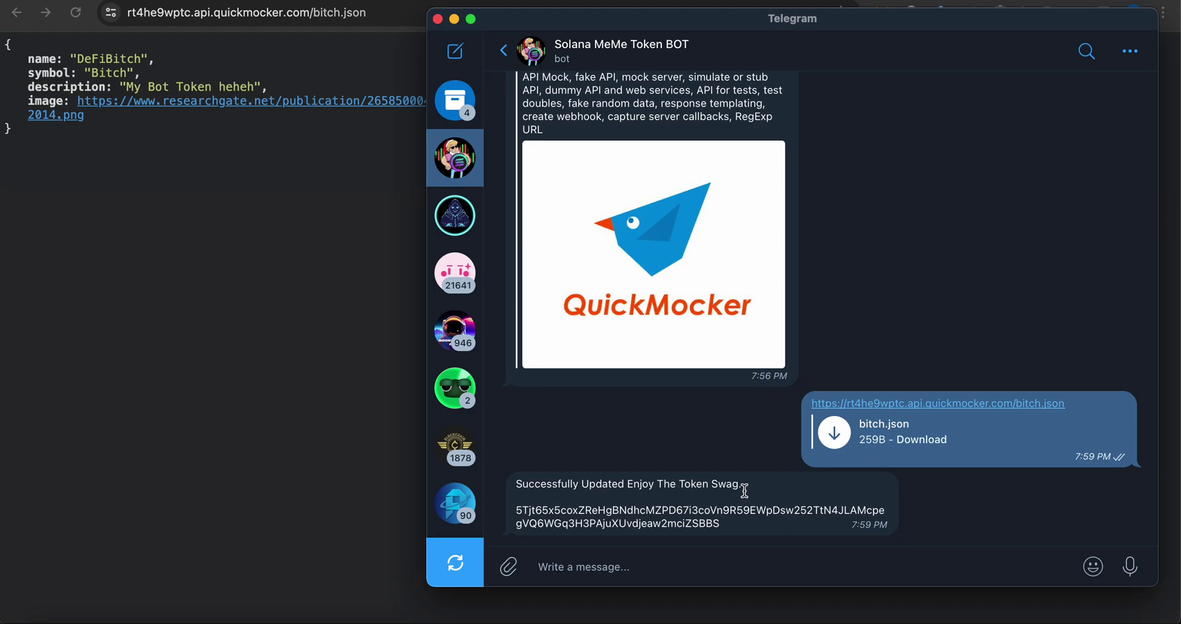
{"action": "left_click", "coordinate": [245, 340]}
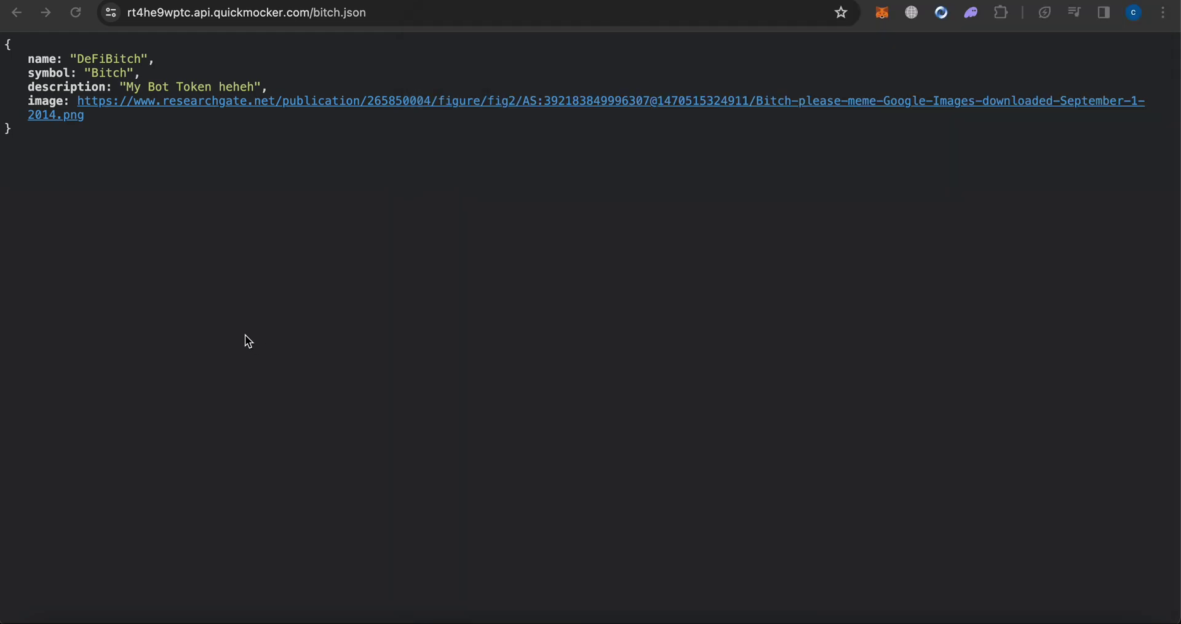
- Open the Phantom wallet and check the DeFiBitch token's details showing 66,666 Bitch
{"action": "left_click", "coordinate": [966, 18]}
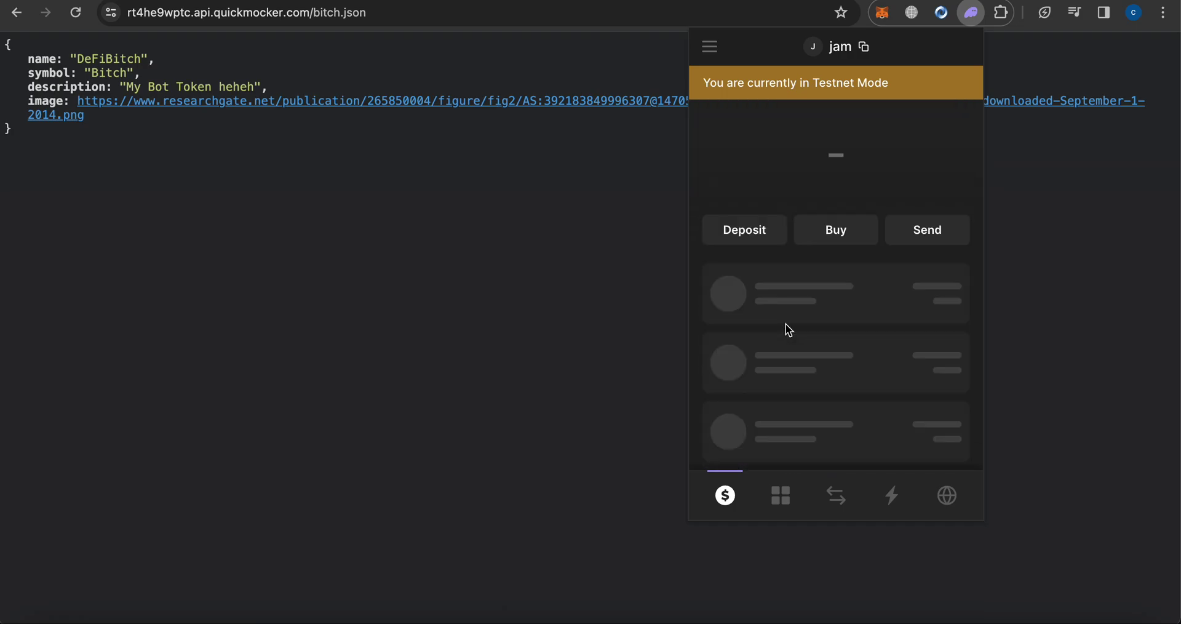
{"action": "scroll", "coordinate": [788, 331], "scroll_direction": "down", "scroll_amount": 10}
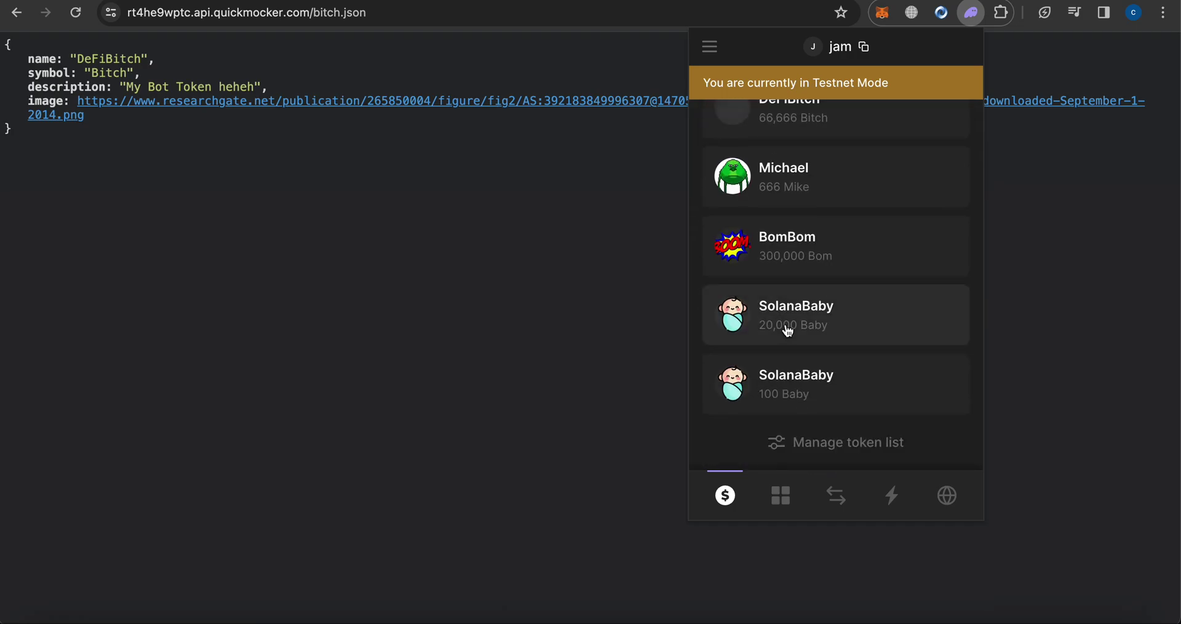
{"action": "scroll", "coordinate": [789, 330], "scroll_direction": "up", "scroll_amount": 15}
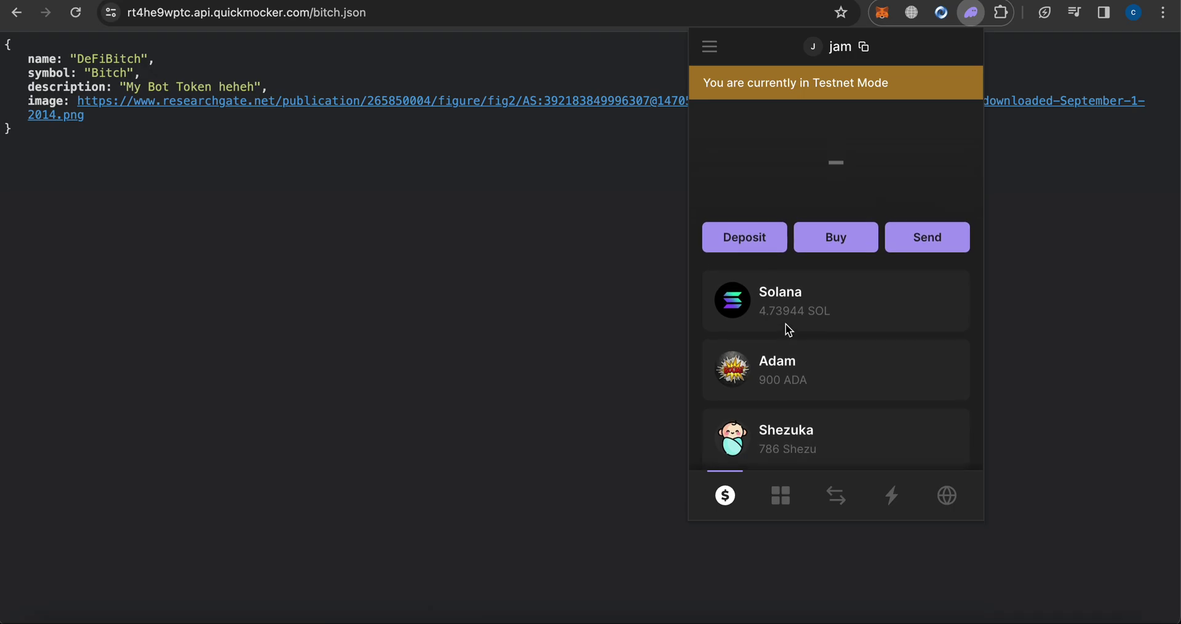
{"action": "scroll", "coordinate": [788, 329], "scroll_direction": "down", "scroll_amount": 10}
{"action": "scroll", "coordinate": [788, 330], "scroll_direction": "up", "scroll_amount": 2}
{"action": "left_click", "coordinate": [843, 317]}
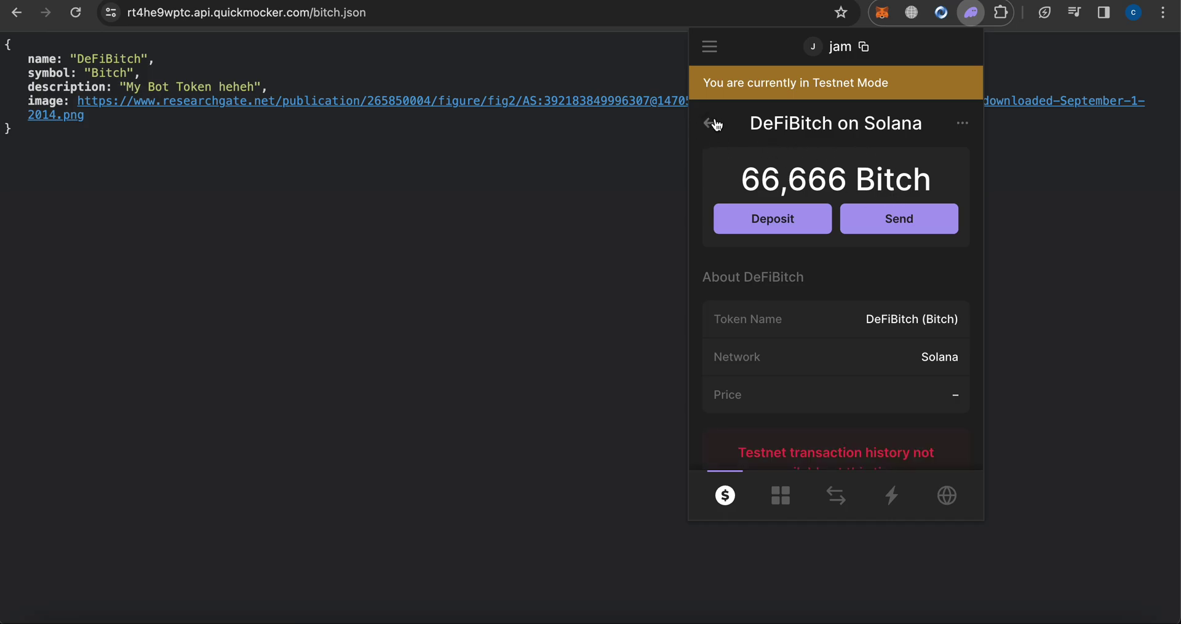
{"action": "left_click", "coordinate": [710, 123]}
{"action": "scroll", "coordinate": [822, 369], "scroll_direction": "down", "scroll_amount": 3}
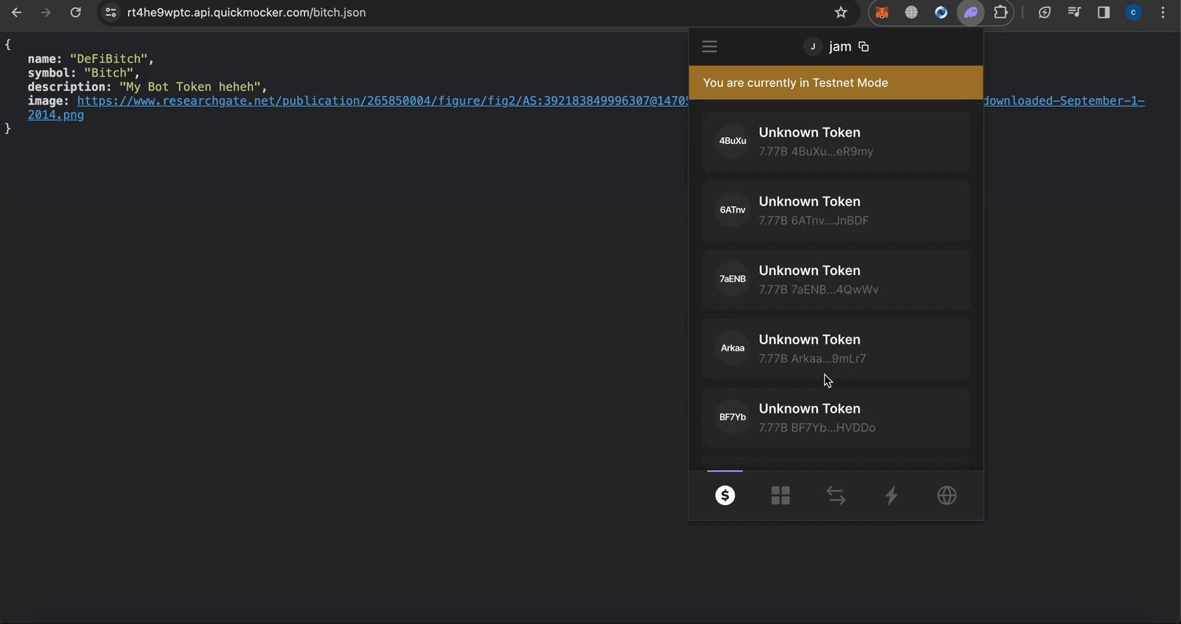